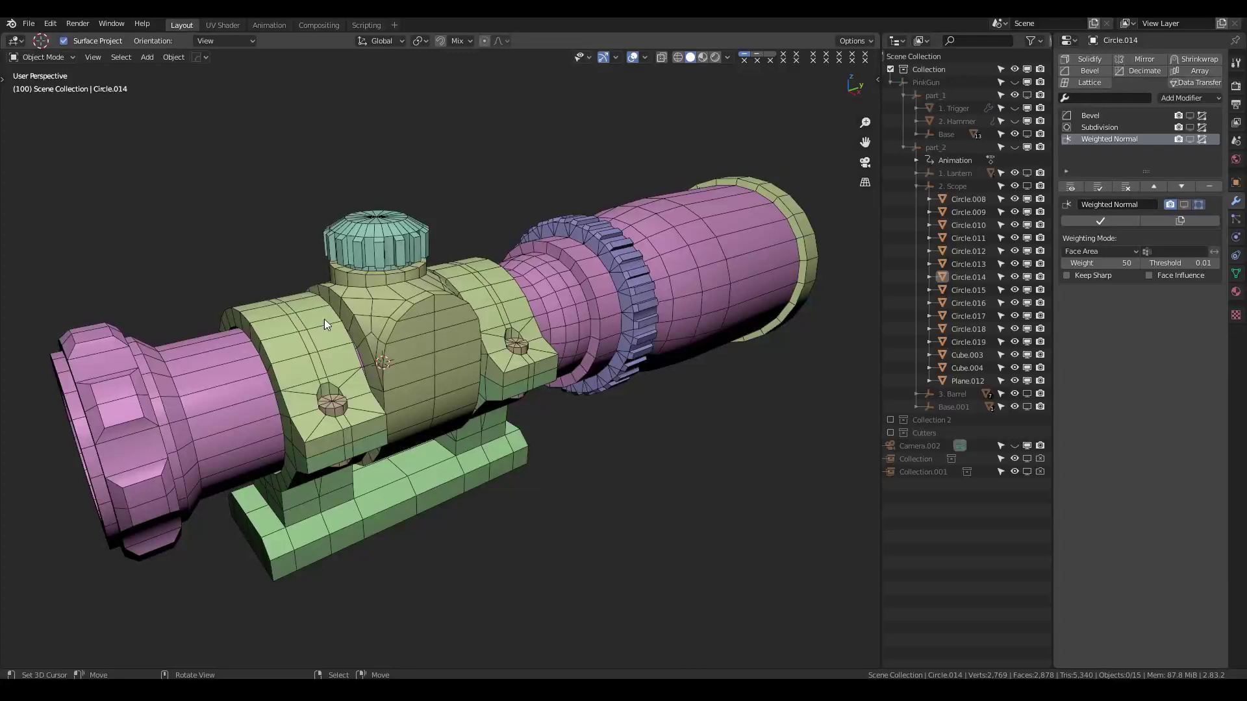
Select the loose circle Circle.019 beside the scope.
{"action": "left_click", "coordinate": [325, 318]}
{"action": "middle_click_drag", "start_coordinate": [327, 352], "coordinate": [319, 479]}
{"action": "left_click", "coordinate": [337, 446], "text": "shift"}
{"action": "scroll", "coordinate": [385, 323], "scroll_direction": "down", "scroll_amount": 3}
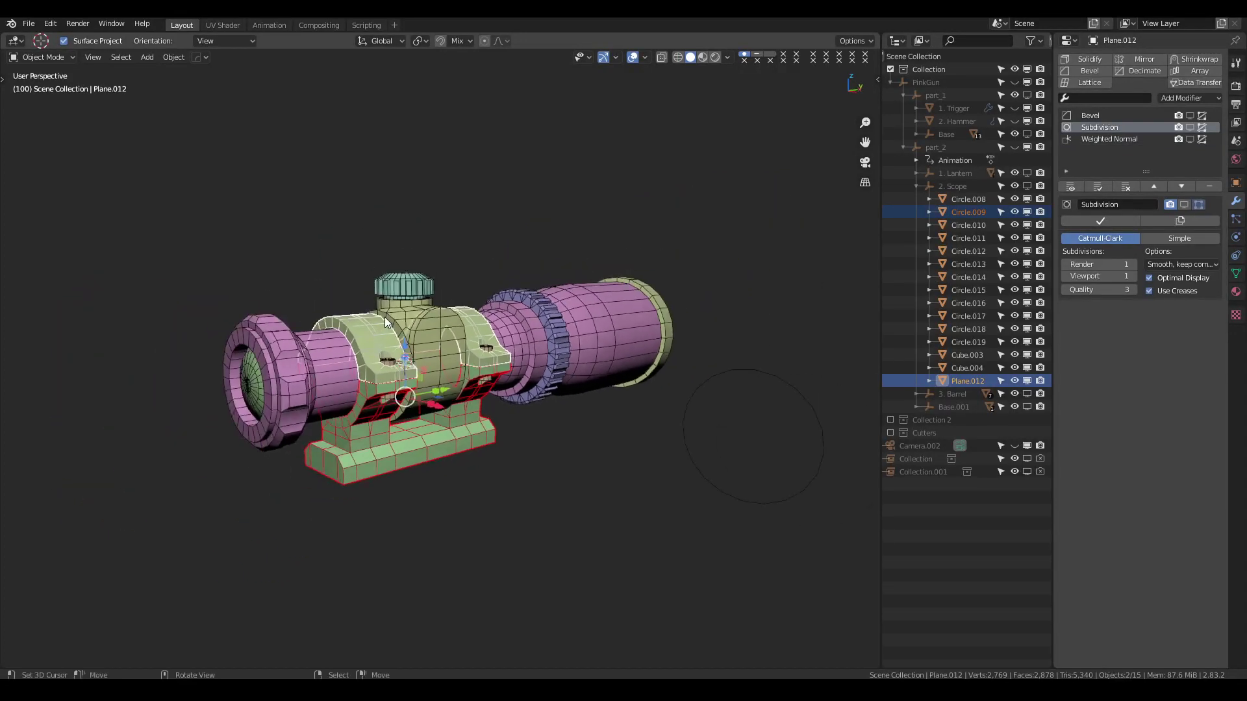
{"action": "mouse_move", "coordinate": [386, 321]}
{"action": "middle_mouse_down"}
{"action": "mouse_move", "coordinate": [391, 372]}
{"action": "mouse_move", "coordinate": [589, 342]}
{"action": "middle_mouse_up"}
{"action": "left_click", "coordinate": [455, 395]}
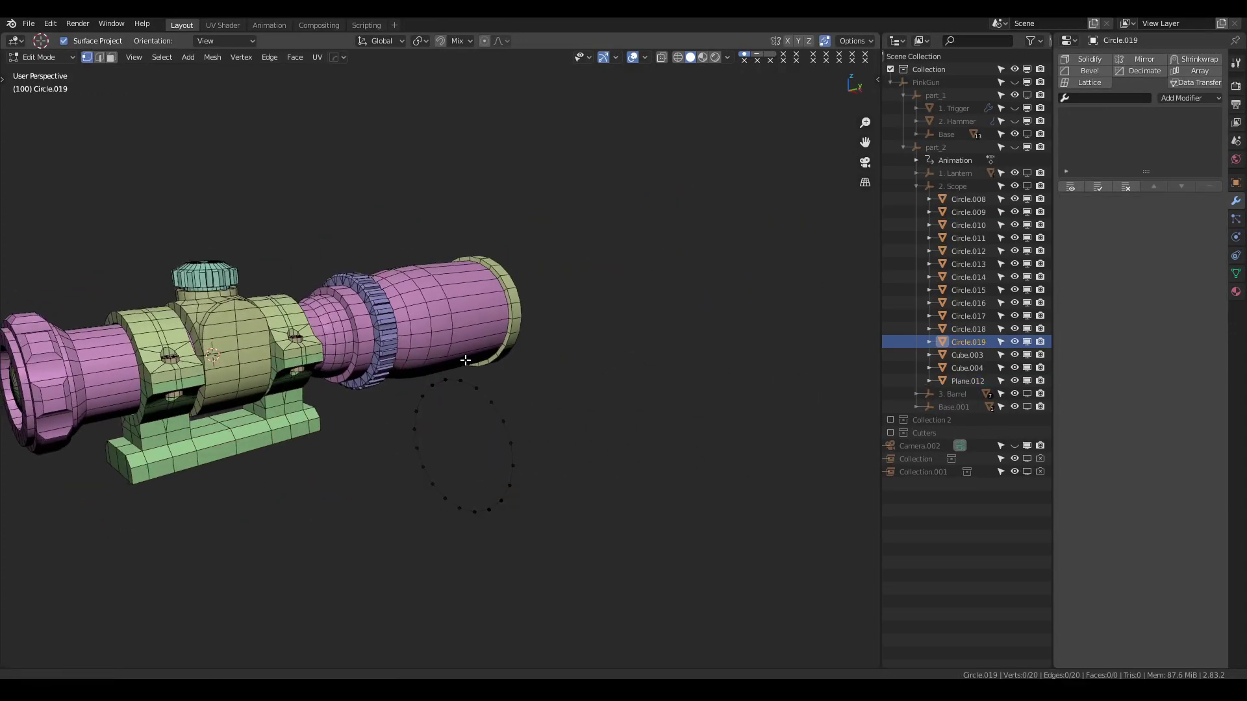
Extrude and scale the circle into a flat ring, then move it along Y.
{"action": "key", "text": "Tab"}
{"action": "key", "text": "e"}
{"action": "key", "text": "Escape"}
{"action": "key", "text": "s"}
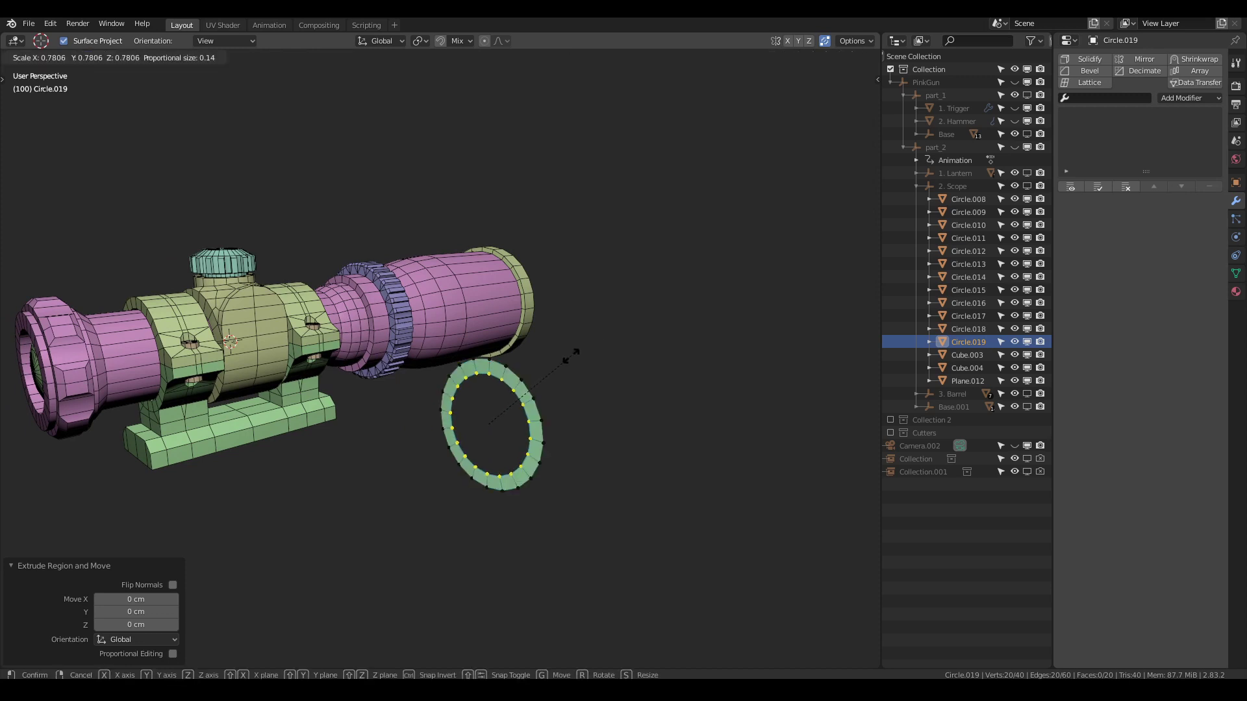
{"action": "mouse_move", "coordinate": [515, 399]}
{"action": "middle_mouse_down"}
{"action": "mouse_move", "coordinate": [512, 435]}
{"action": "mouse_move", "coordinate": [491, 468]}
{"action": "mouse_move", "coordinate": [448, 422]}
{"action": "middle_mouse_up"}
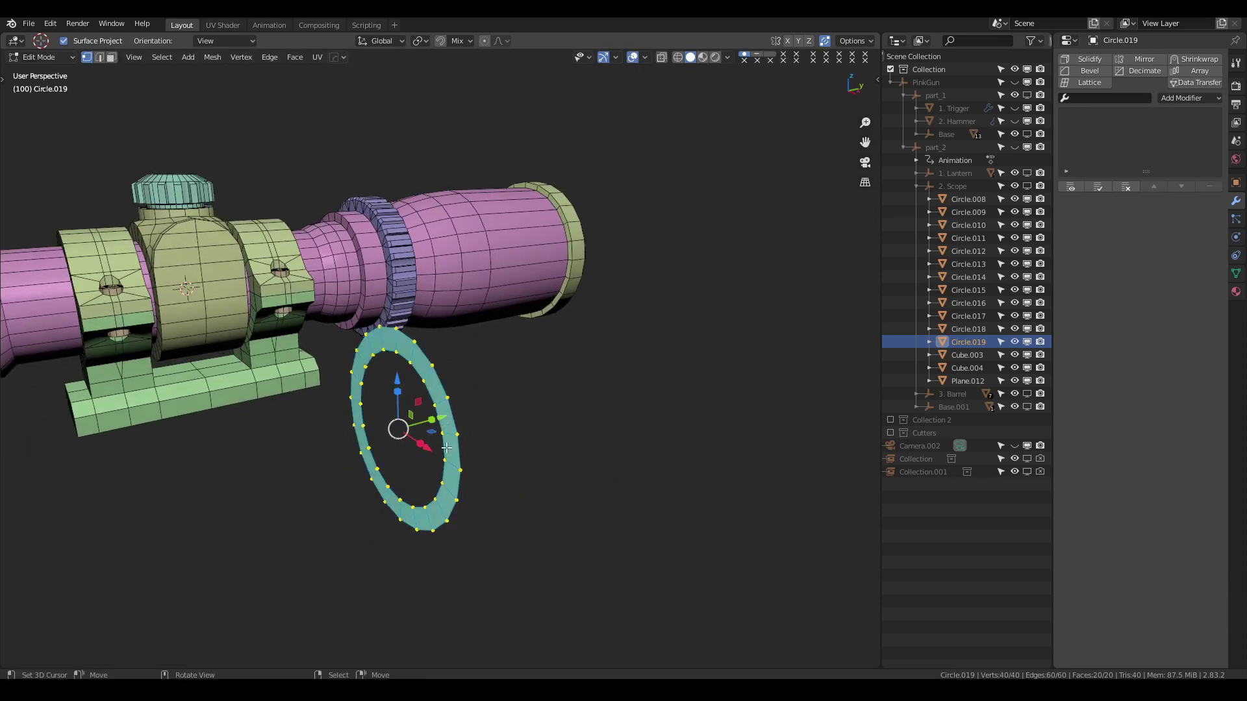
{"action": "key", "text": "g"}
{"action": "key", "text": "y"}
{"action": "left_click", "coordinate": [425, 422]}
Extrude the flat ring into a thick band and symmetrize its mesh.
{"action": "key", "text": "e"}
{"action": "key", "text": "Escape"}
{"action": "key", "text": "g"}
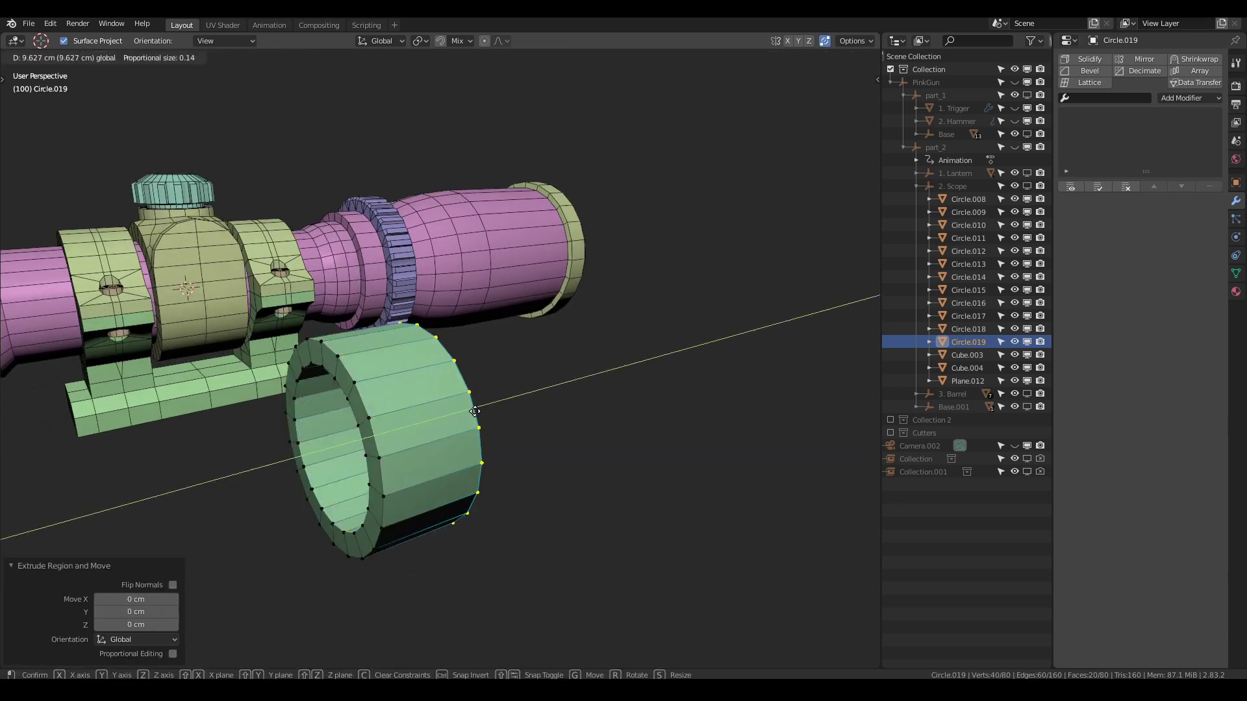
{"action": "left_click", "coordinate": [476, 411]}
{"action": "key", "text": "alt+x"}
{"action": "key", "text": "Tab"}
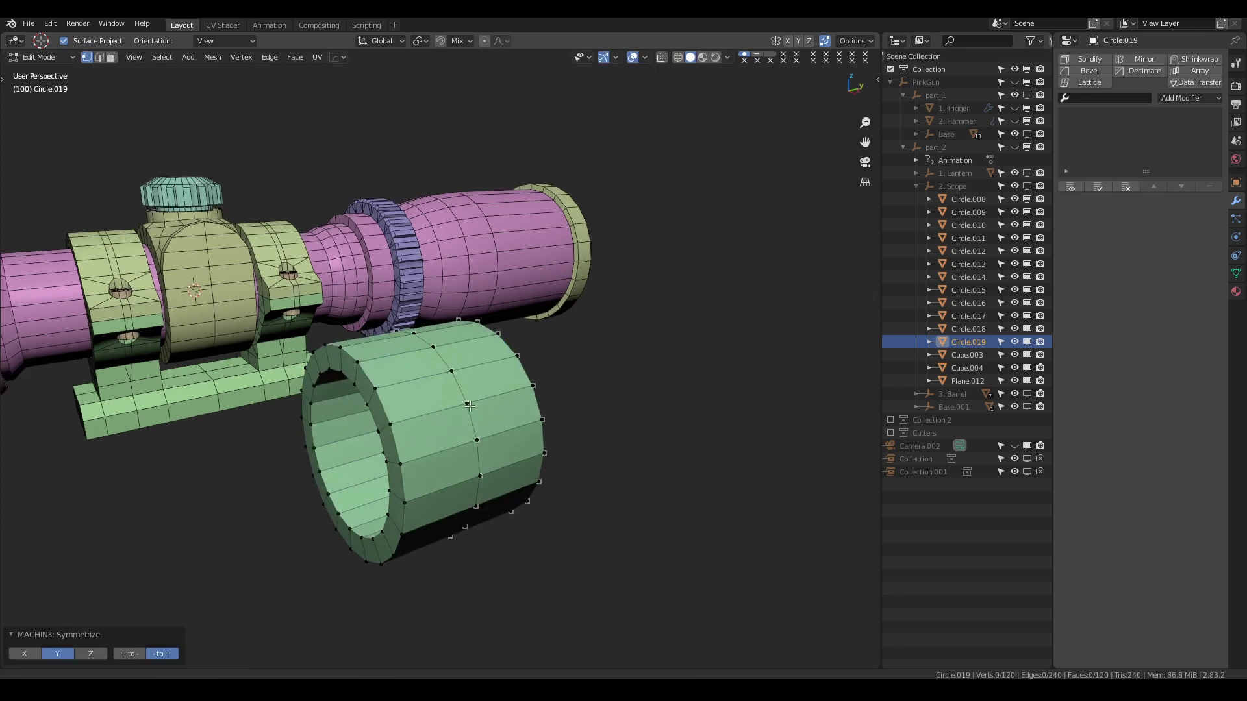
Sharpen the ring's edges and add a 3-segment HardOps bevel.
{"action": "middle_click_drag", "start_coordinate": [477, 411], "coordinate": [565, 373]}
{"action": "key", "text": "q"}
{"action": "left_click", "coordinate": [565, 373]}
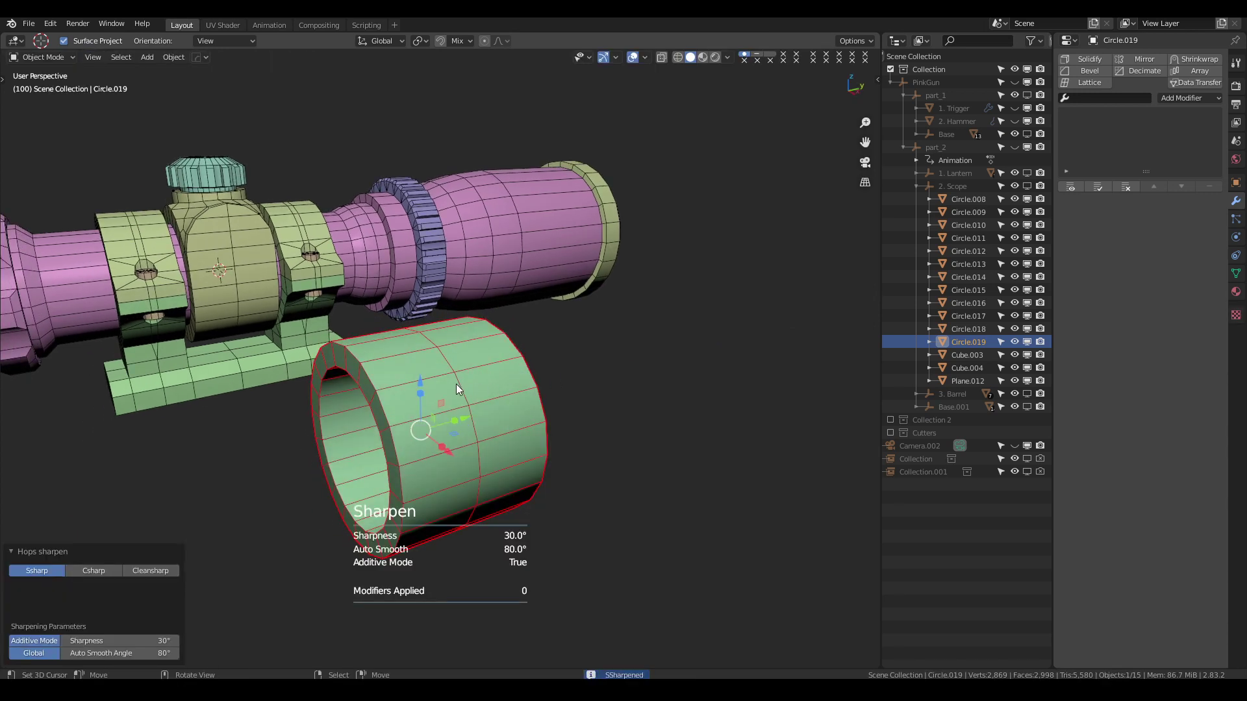
{"action": "middle_click_drag", "start_coordinate": [456, 384], "coordinate": [466, 383]}
{"action": "key", "text": "q"}
{"action": "left_click", "coordinate": [558, 360]}
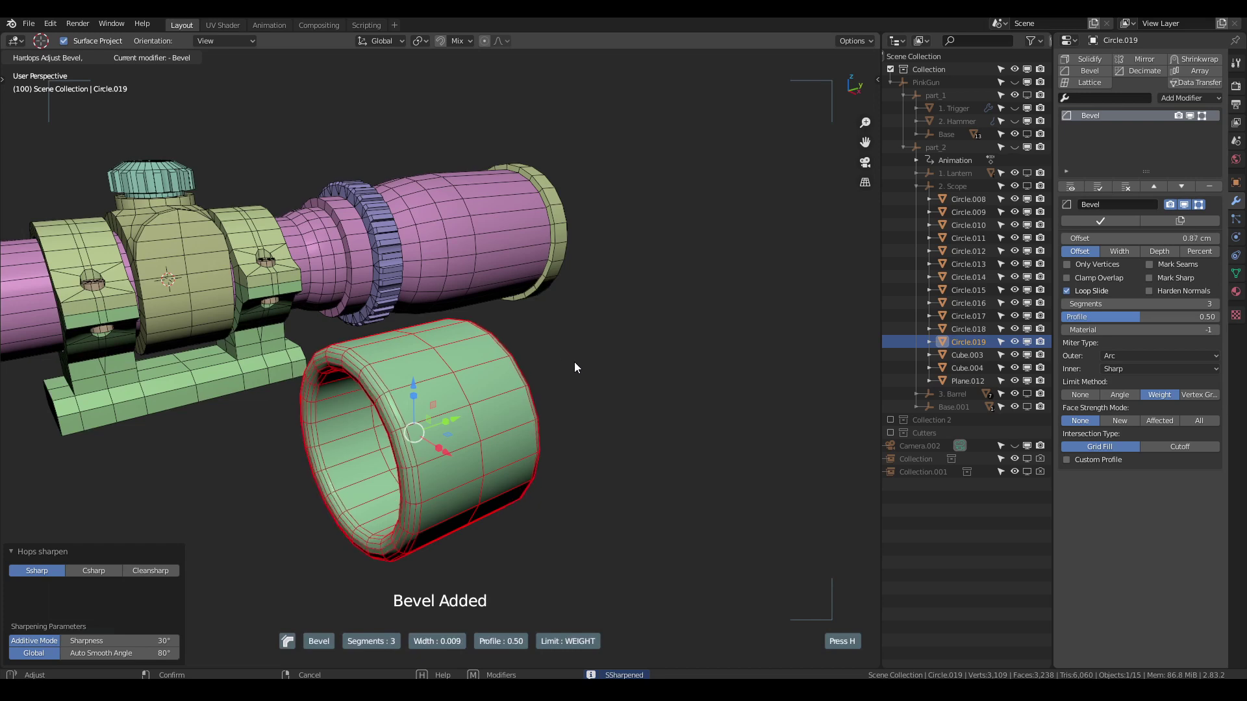
{"action": "left_click", "coordinate": [600, 353]}
{"action": "mouse_move", "coordinate": [471, 365]}
{"action": "middle_mouse_down"}
{"action": "mouse_move", "coordinate": [532, 368]}
{"action": "mouse_move", "coordinate": [417, 338]}
{"action": "middle_mouse_up"}
{"action": "scroll", "coordinate": [431, 313], "scroll_direction": "up", "scroll_amount": 2}
Select the scope parts and toggle their modifier display and wireframe overlay.
{"action": "left_click", "coordinate": [428, 312]}
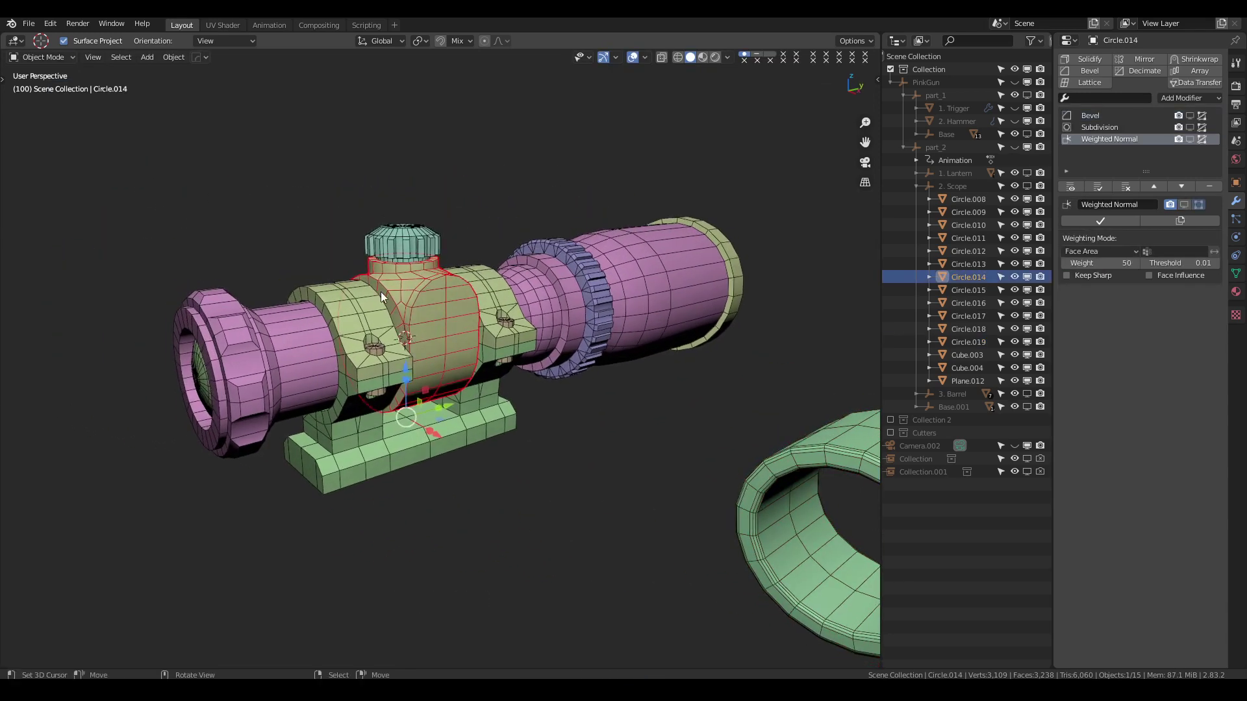
{"action": "left_click_drag", "start_coordinate": [111, 130], "coordinate": [658, 464]}
{"action": "key", "text": "ctrl+grave"}
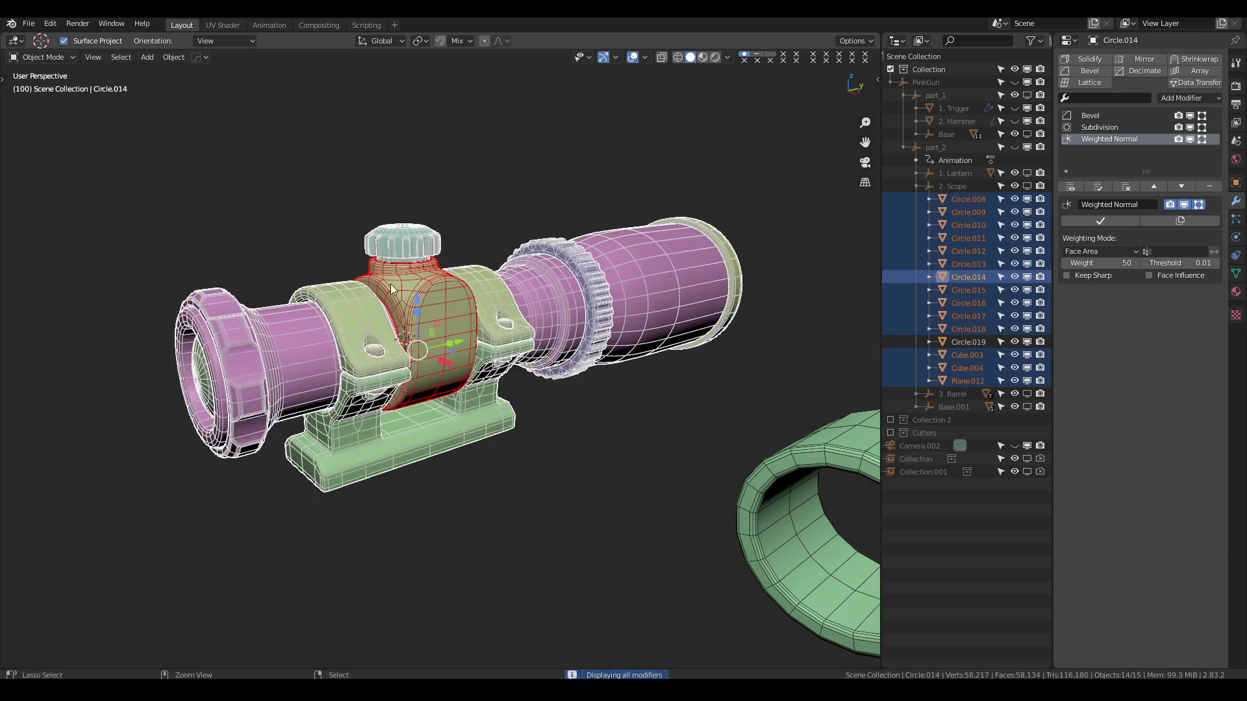
{"action": "scroll", "coordinate": [391, 283], "scroll_direction": "up", "scroll_amount": 2}
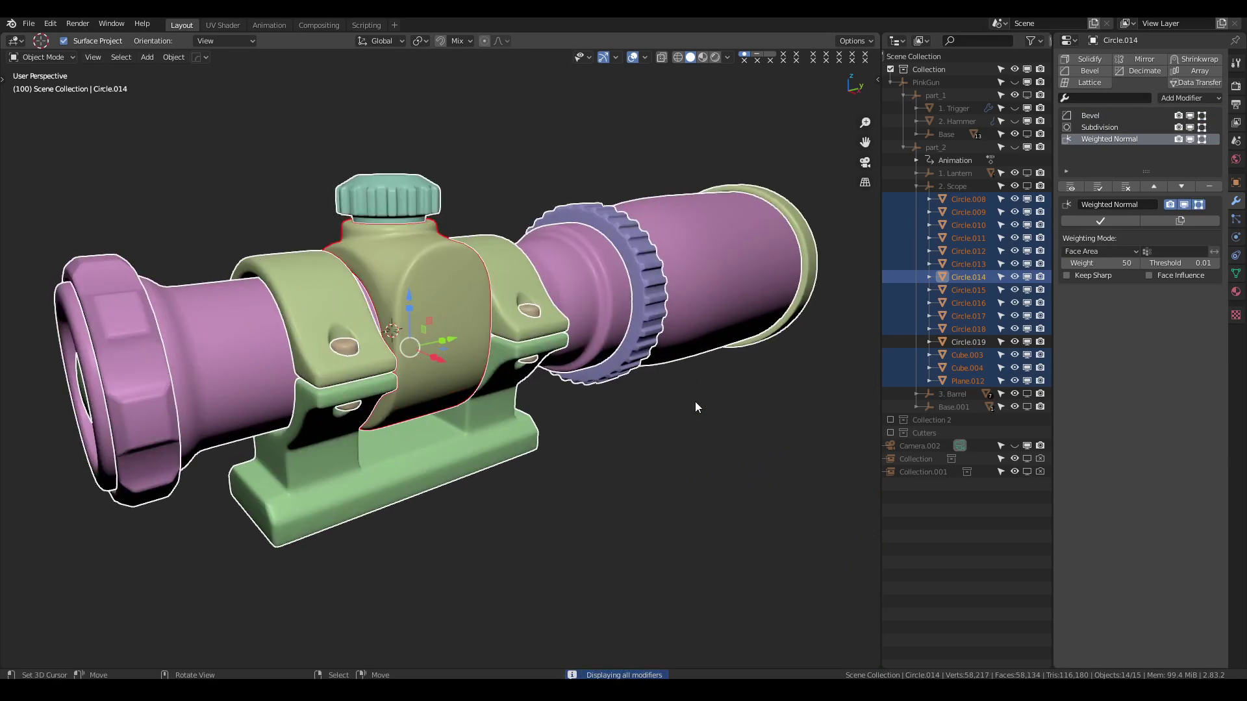
{"action": "key", "text": "ctrl+grave"}
Show the modifiers again and select the Circle.019 ring alone.
{"action": "middle_click_drag", "start_coordinate": [606, 408], "coordinate": [598, 452]}
{"action": "scroll", "coordinate": [592, 416], "scroll_direction": "down", "scroll_amount": 2}
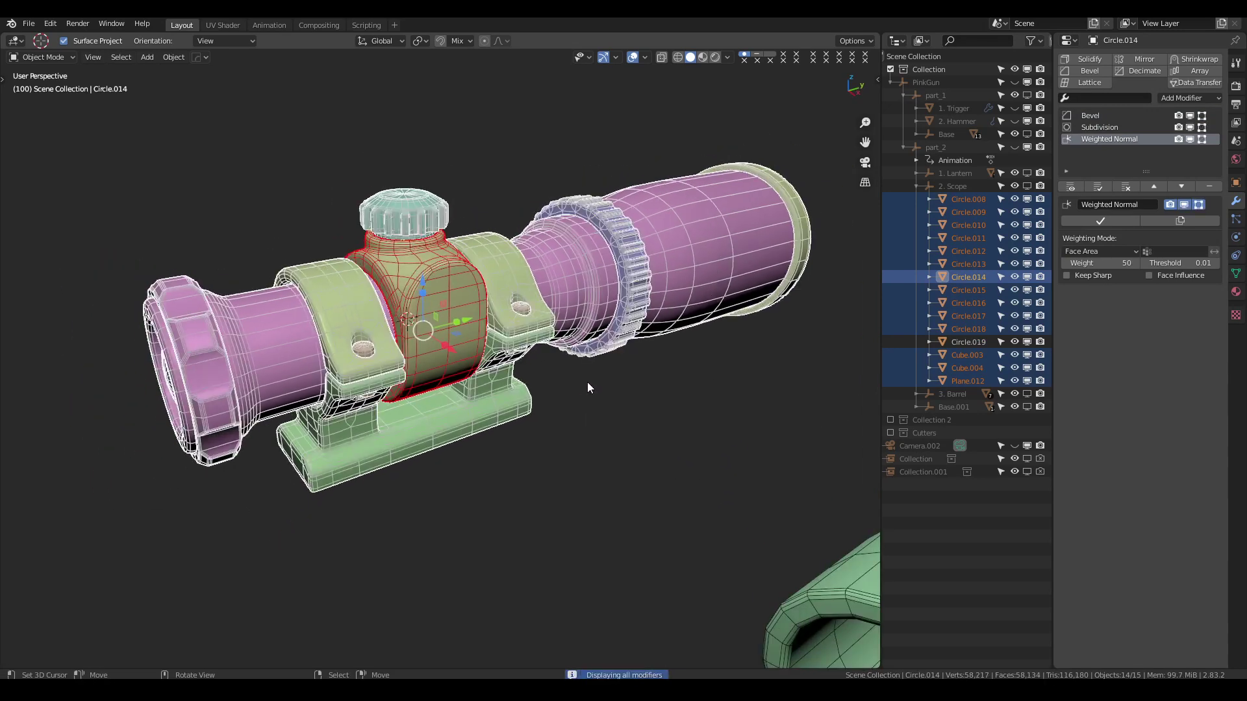
{"action": "middle_click_drag", "start_coordinate": [587, 381], "coordinate": [496, 398], "text": "shift"}
{"action": "key", "text": "ctrl+grave"}
{"action": "left_click", "coordinate": [611, 419]}
Delete the ring's lower-half faces to leave an arch.
{"action": "key", "text": "Tab"}
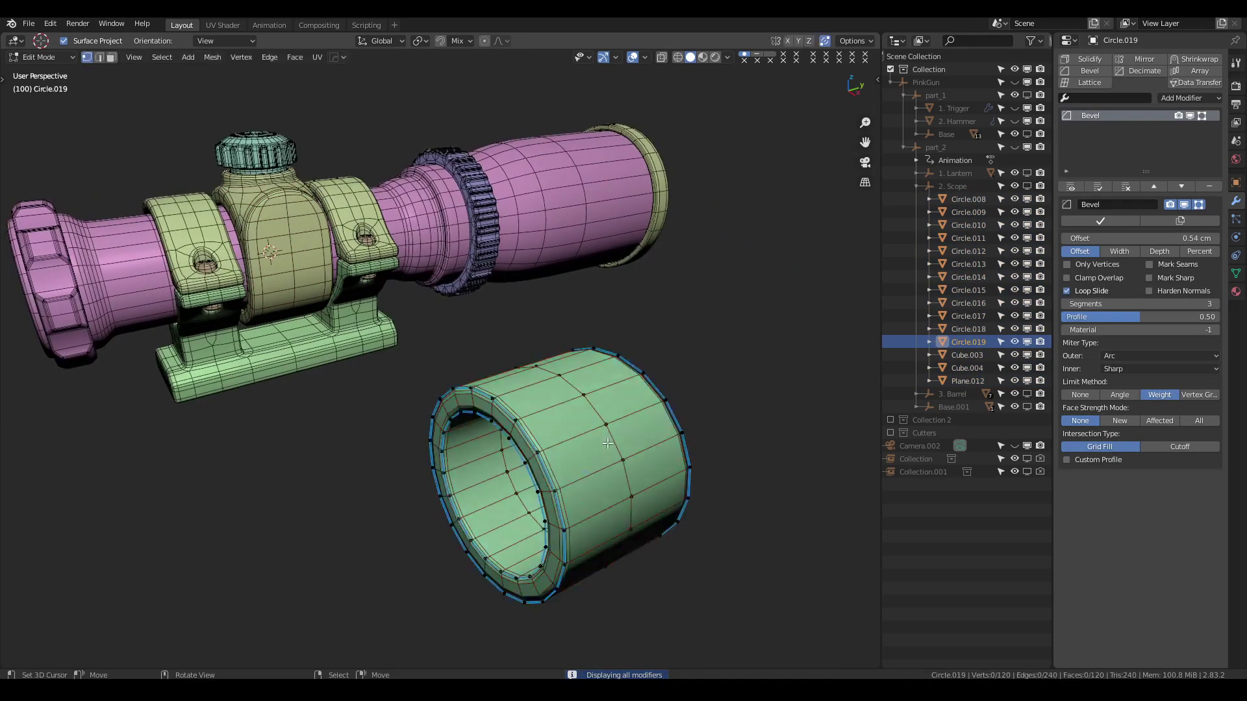
{"action": "mouse_move", "coordinate": [612, 419]}
{"action": "middle_mouse_down"}
{"action": "mouse_move", "coordinate": [518, 366]}
{"action": "mouse_move", "coordinate": [497, 369]}
{"action": "middle_mouse_up"}
{"action": "key", "text": "shift+z"}
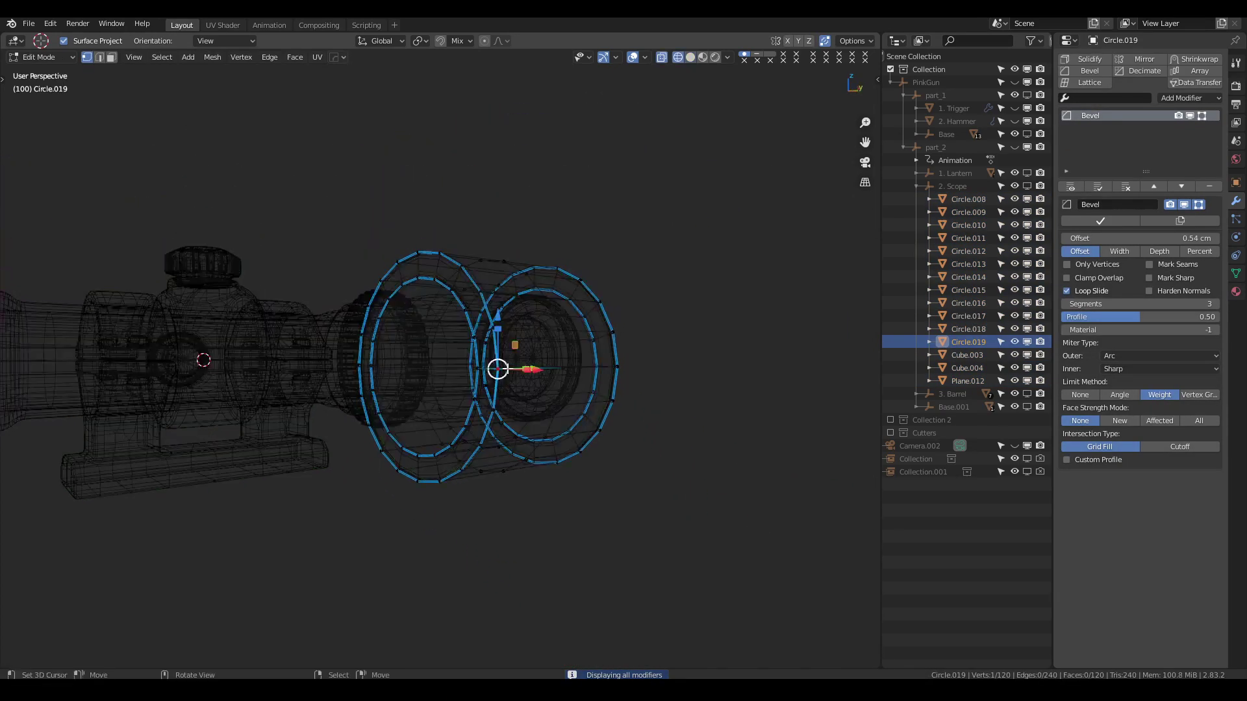
{"action": "left_click_drag", "start_coordinate": [325, 373], "coordinate": [616, 484]}
{"action": "key", "text": "shift+z"}
{"action": "key", "text": "x"}
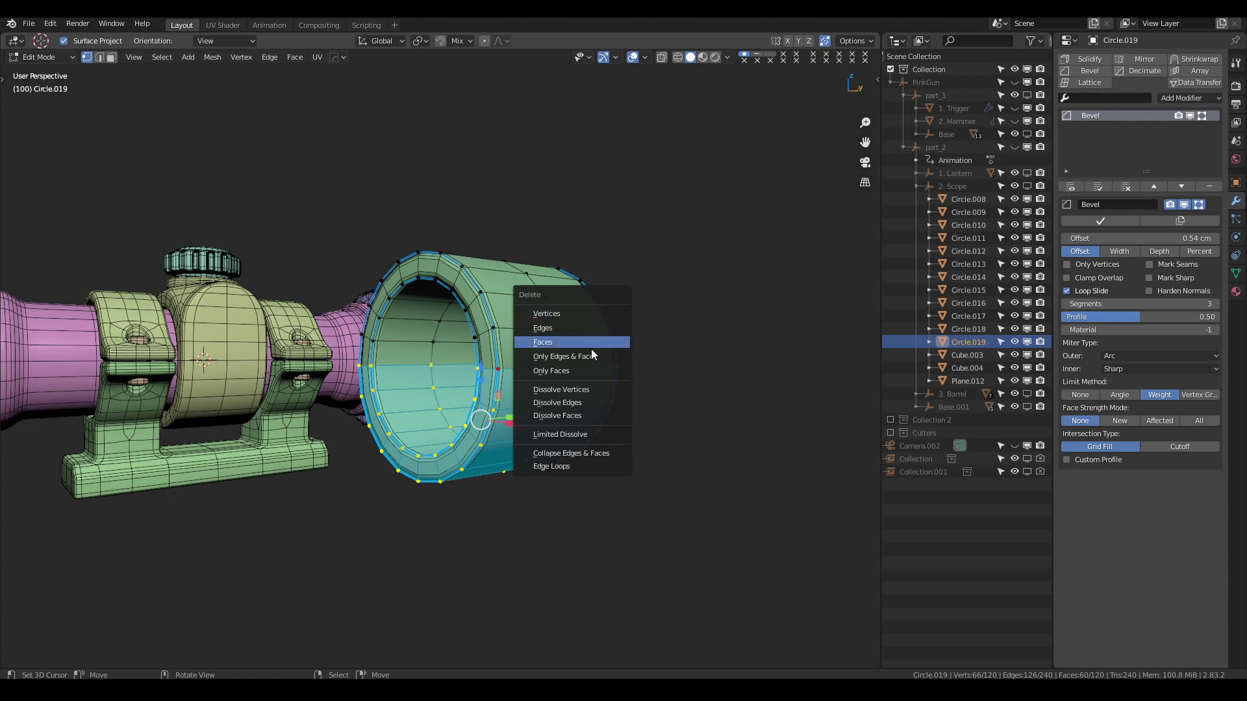
{"action": "left_click", "coordinate": [591, 350]}
Sharpen the half-arch's edges and duplicate it as Circle.021.
{"action": "key", "text": "2"}
{"action": "left_click", "coordinate": [546, 367], "text": "alt"}
{"action": "middle_click_drag", "start_coordinate": [546, 366], "coordinate": [542, 359]}
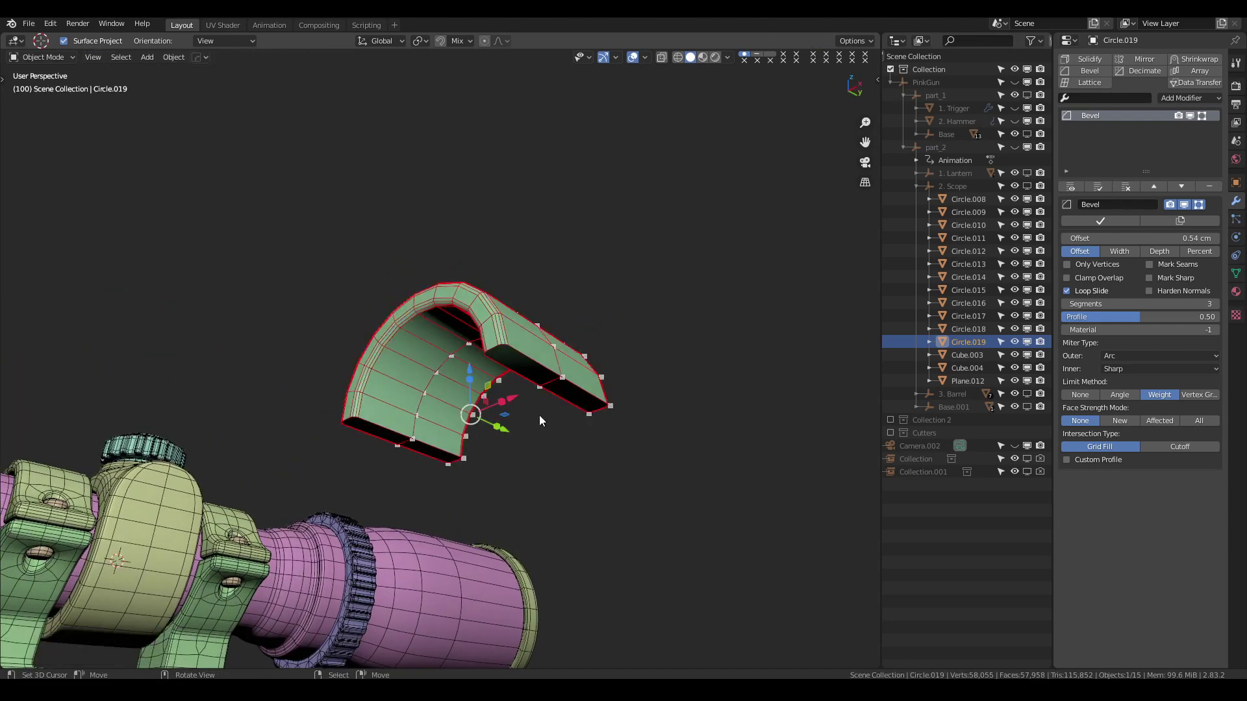
{"action": "key", "text": "Tab"}
{"action": "key", "text": "q"}
{"action": "left_click", "coordinate": [618, 356]}
{"action": "mouse_move", "coordinate": [617, 356]}
{"action": "middle_mouse_down"}
{"action": "mouse_move", "coordinate": [574, 356]}
{"action": "mouse_move", "coordinate": [573, 411]}
{"action": "mouse_move", "coordinate": [552, 393]}
{"action": "middle_mouse_up"}
{"action": "key", "text": "shift+d"}
Flip the copy 180° about Y to form the lower clamp half.
{"action": "key", "text": "Escape"}
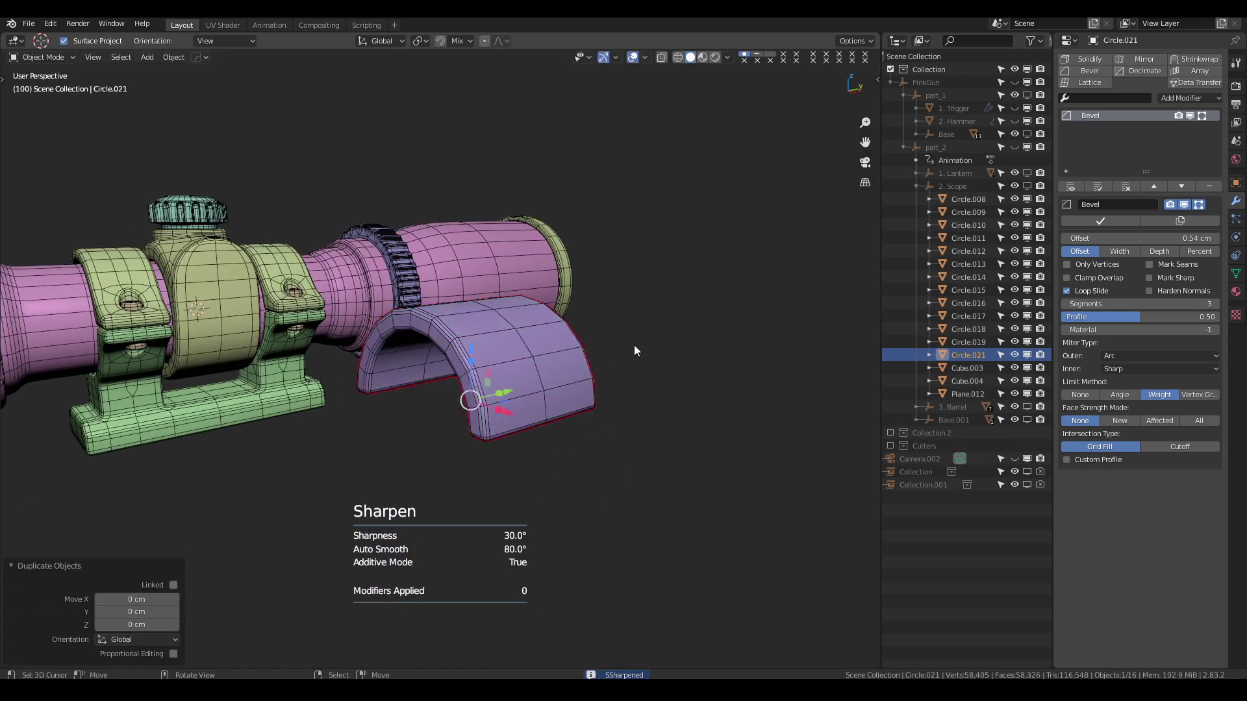
{"action": "type", "text": "ry180"}
{"action": "key", "text": "Return"}
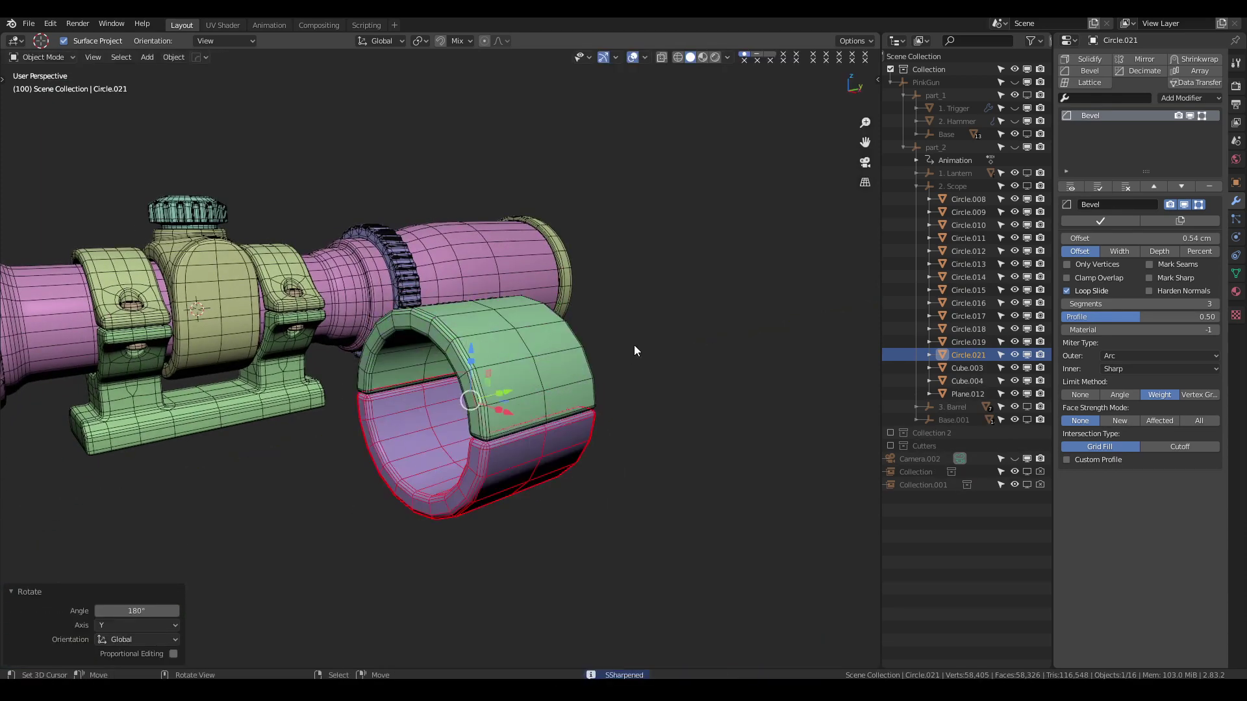
{"action": "middle_click_drag", "start_coordinate": [633, 345], "coordinate": [500, 329]}
Move the seam side faces of both halves 1.8278 cm outward along X.
{"action": "left_click", "coordinate": [517, 350], "text": "shift"}
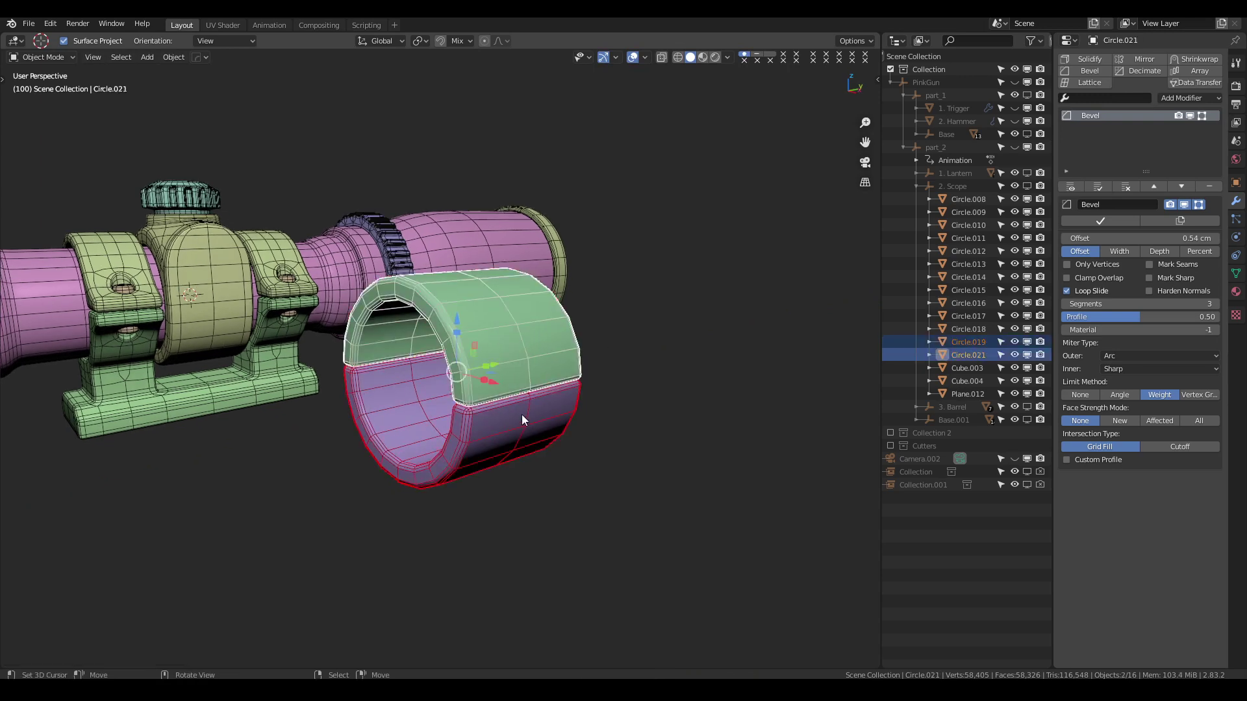
{"action": "key", "text": "Tab"}
{"action": "mouse_move", "coordinate": [520, 414]}
{"action": "middle_mouse_down"}
{"action": "mouse_move", "coordinate": [500, 356]}
{"action": "mouse_move", "coordinate": [479, 362]}
{"action": "mouse_move", "coordinate": [537, 388]}
{"action": "middle_mouse_up"}
{"action": "scroll", "coordinate": [513, 396], "scroll_direction": "down", "scroll_amount": 3}
{"action": "scroll", "coordinate": [455, 337], "scroll_direction": "up", "scroll_amount": 2}
{"action": "key", "text": "3"}
{"action": "left_click", "coordinate": [357, 278]}
{"action": "middle_click_drag", "start_coordinate": [357, 278], "coordinate": [434, 294]}
{"action": "mouse_move", "coordinate": [361, 332]}
{"action": "middle_mouse_down"}
{"action": "mouse_move", "coordinate": [495, 307]}
{"action": "mouse_move", "coordinate": [616, 367]}
{"action": "middle_mouse_up"}
{"action": "left_click", "coordinate": [468, 326]}
Extrude the seam faces along X into flanges and flatten them to 0.677 along Z.
{"action": "key", "text": "g"}
{"action": "key", "text": "x"}
{"action": "key", "text": "e"}
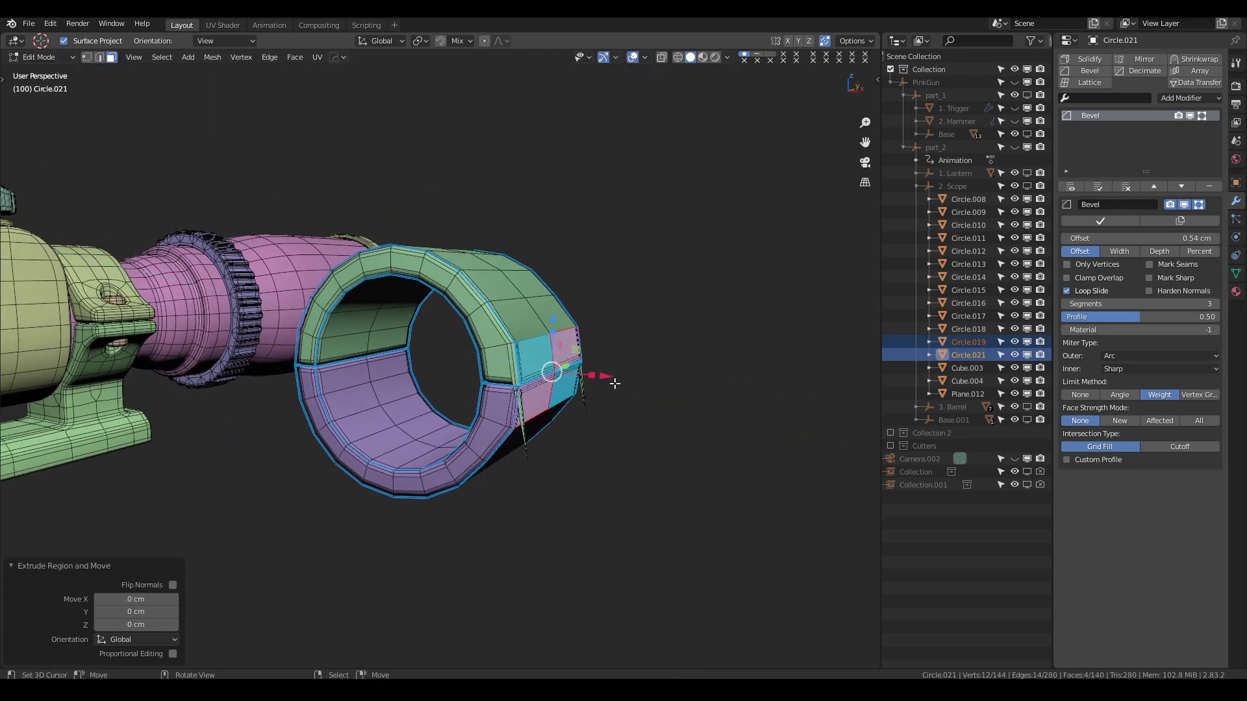
{"action": "key", "text": "g"}
{"action": "key", "text": "x"}
{"action": "left_click", "coordinate": [627, 335]}
{"action": "key", "text": "s"}
{"action": "key", "text": "z"}
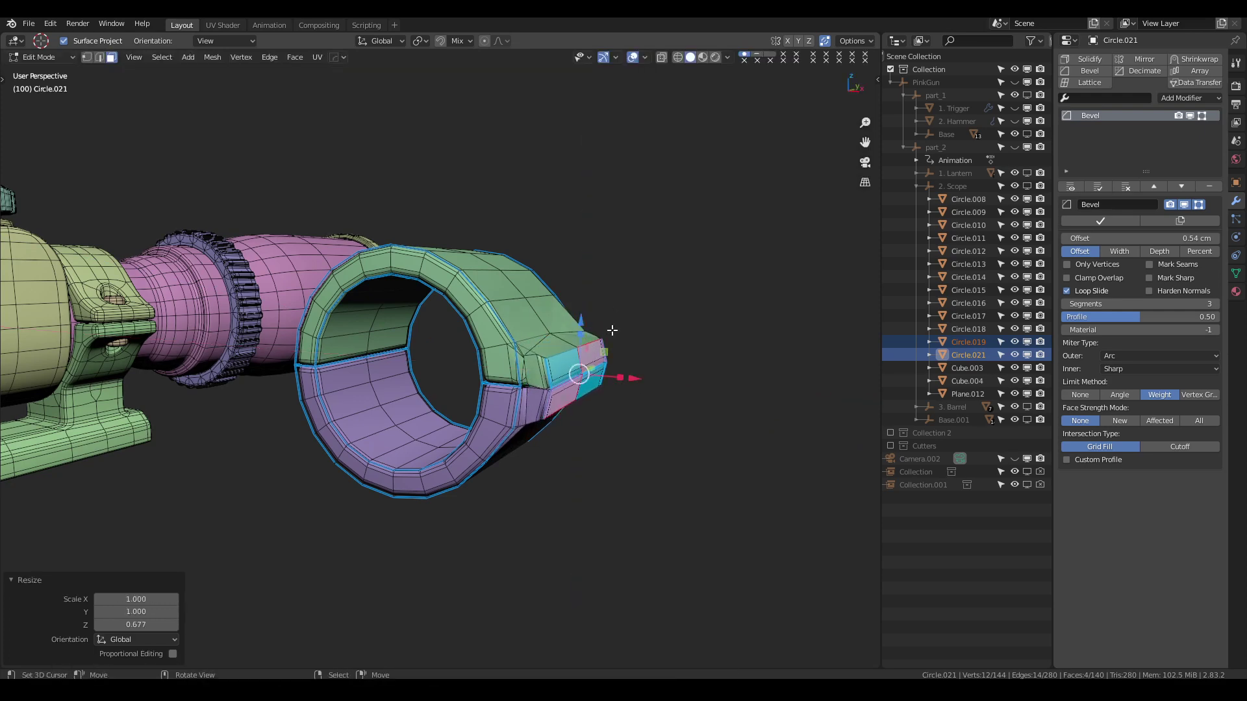
{"action": "left_click", "coordinate": [640, 384]}
Sharpen the upper clamp half's edges with HardOps.
{"action": "key", "text": "Tab"}
{"action": "middle_click_drag", "start_coordinate": [640, 384], "coordinate": [526, 305]}
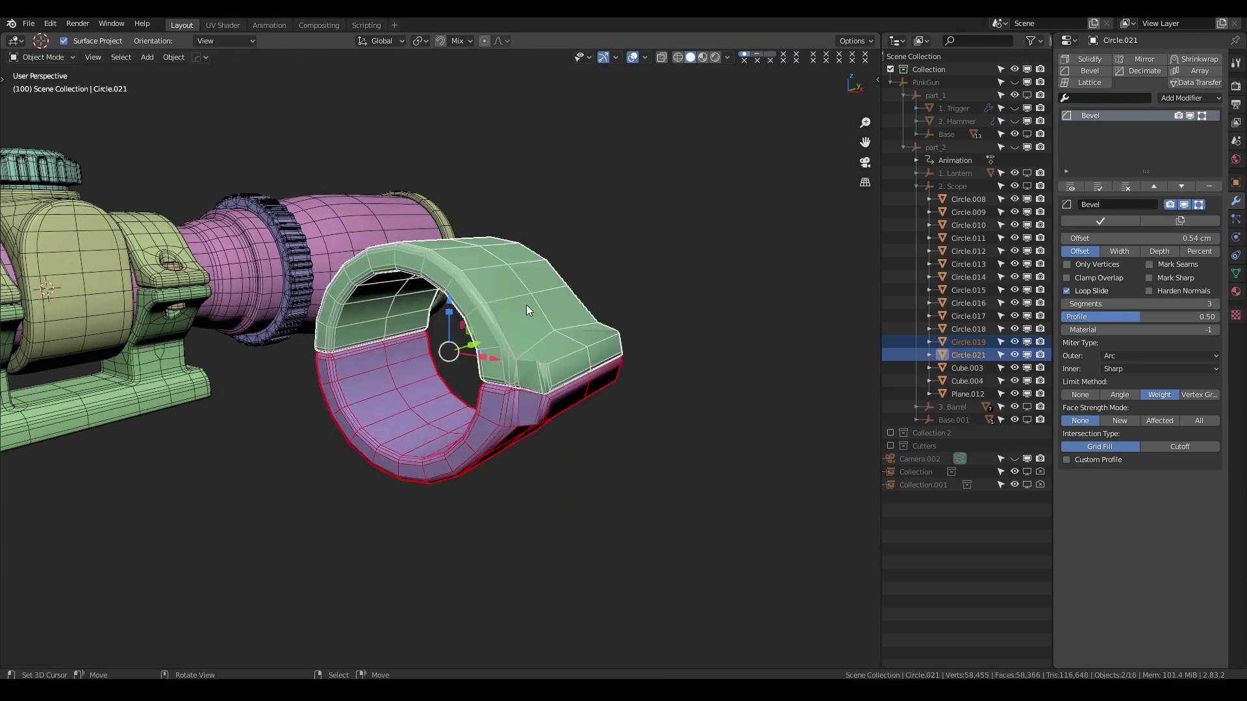
{"action": "left_click", "coordinate": [526, 305]}
{"action": "key", "text": "q"}
{"action": "left_click", "coordinate": [703, 321]}
{"action": "mouse_move", "coordinate": [671, 330]}
{"action": "middle_mouse_down"}
{"action": "mouse_move", "coordinate": [496, 415]}
{"action": "mouse_move", "coordinate": [558, 325]}
{"action": "middle_mouse_up"}
{"action": "key", "text": "q"}
Mark the edge path along the flange as sharp.
{"action": "key", "text": "Tab"}
{"action": "left_click", "coordinate": [515, 354]}
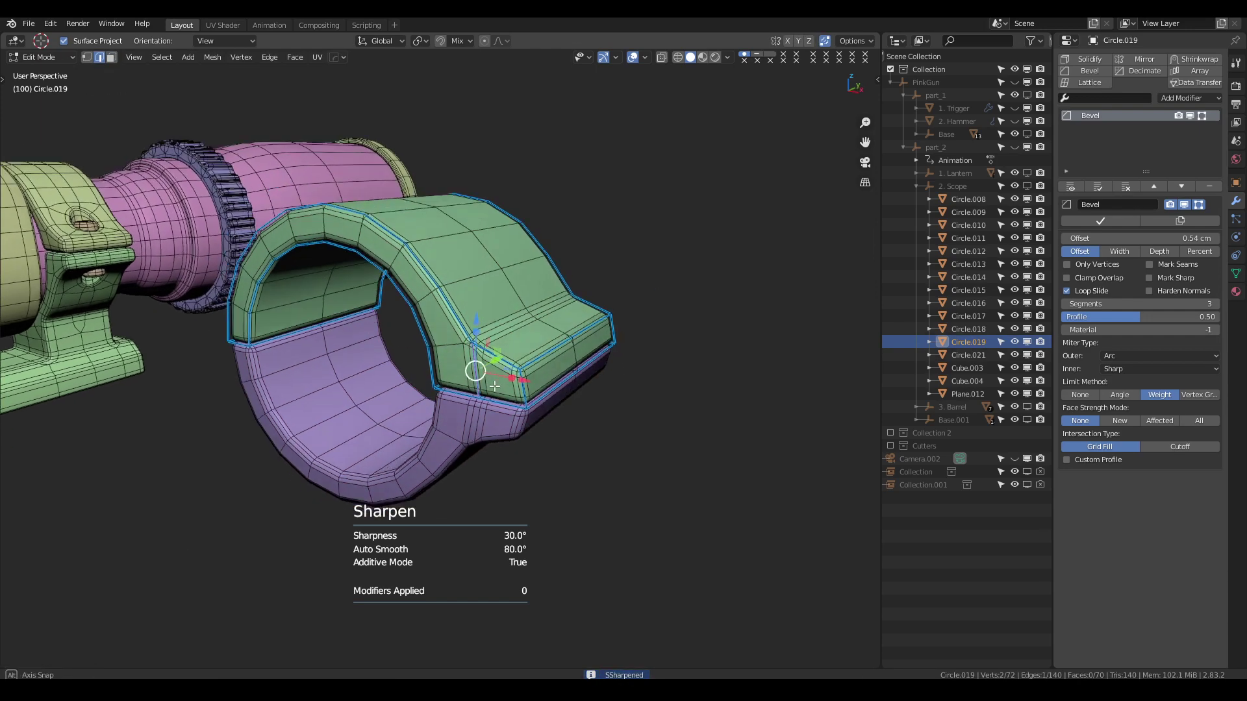
{"action": "key", "text": "shift+z"}
{"action": "left_click", "coordinate": [582, 304], "text": "ctrl"}
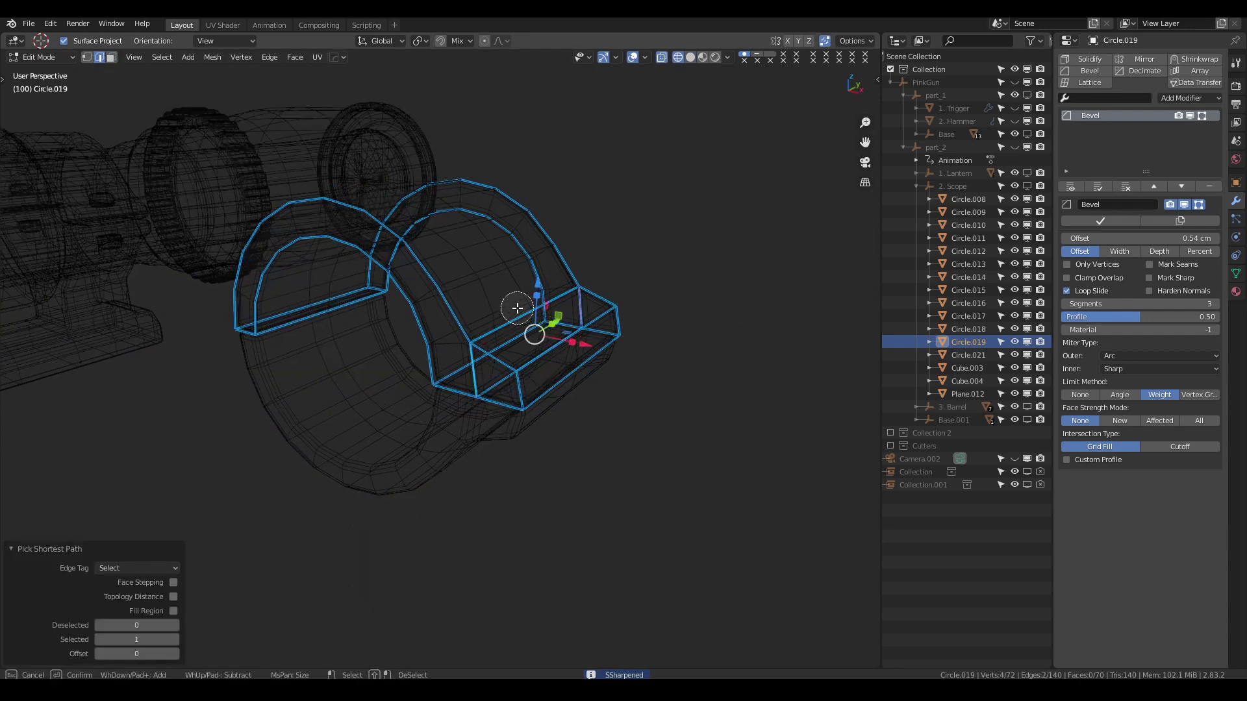
{"action": "key", "text": "q"}
{"action": "left_click", "coordinate": [634, 331]}
{"action": "key", "text": "q"}
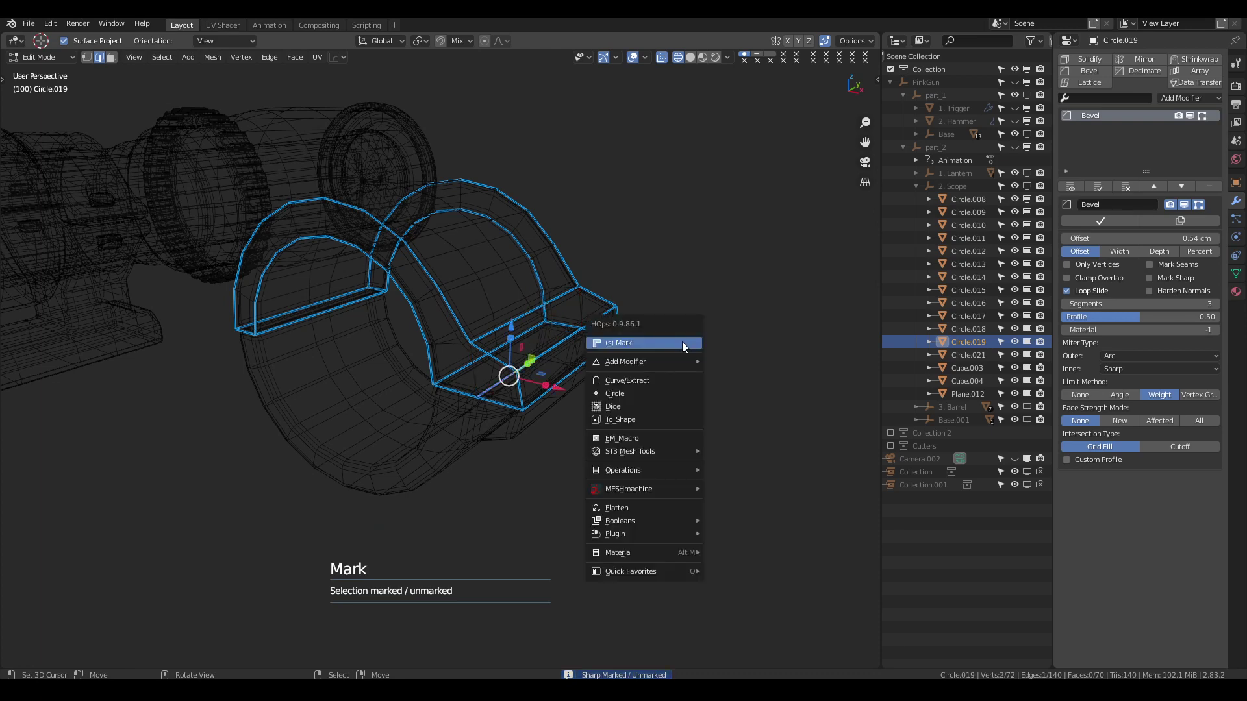
{"action": "key", "text": "Tab"}
{"action": "key", "text": "shift+z"}
Delete the lower half Circle.021 and symmetrize the upper half's mesh.
{"action": "middle_click_drag", "start_coordinate": [521, 375], "coordinate": [602, 332]}
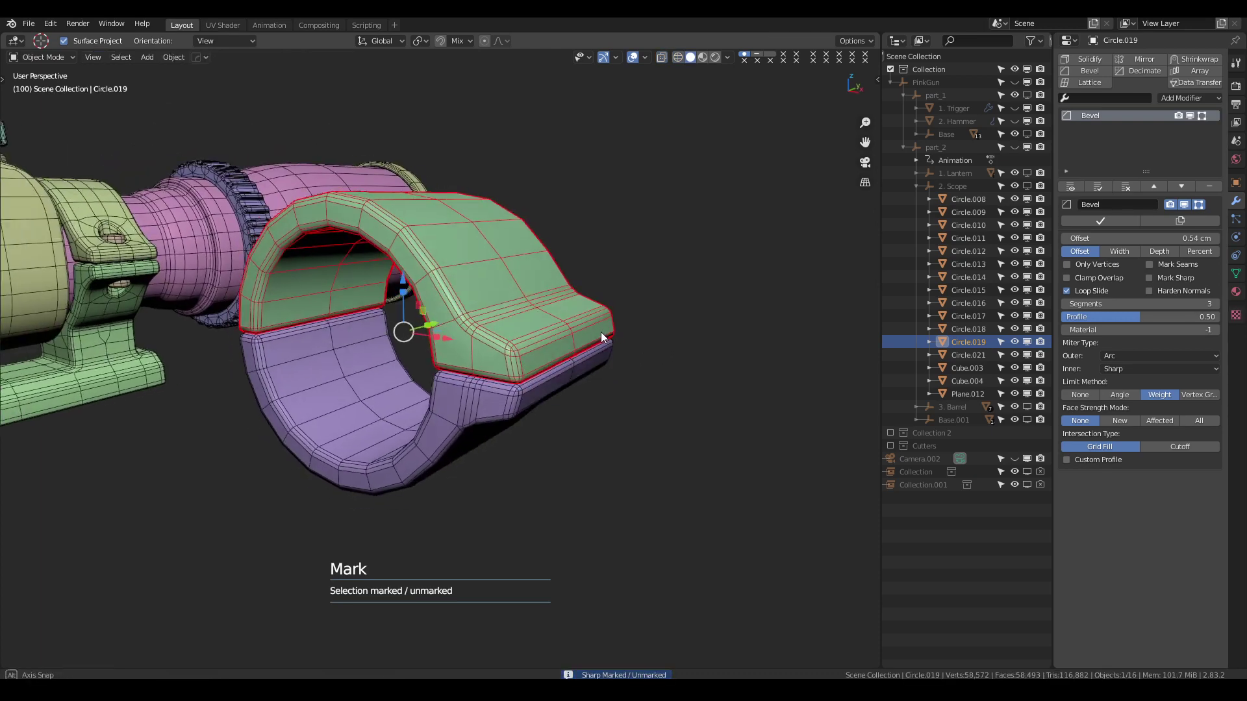
{"action": "left_click", "coordinate": [523, 386]}
{"action": "key", "text": "x"}
{"action": "mouse_move", "coordinate": [542, 376]}
{"action": "middle_mouse_down"}
{"action": "mouse_move", "coordinate": [510, 306]}
{"action": "mouse_move", "coordinate": [486, 322]}
{"action": "mouse_move", "coordinate": [607, 344]}
{"action": "mouse_move", "coordinate": [625, 316]}
{"action": "mouse_move", "coordinate": [614, 357]}
{"action": "mouse_move", "coordinate": [551, 332]}
{"action": "mouse_move", "coordinate": [543, 289]}
{"action": "mouse_move", "coordinate": [532, 324]}
{"action": "middle_mouse_up"}
{"action": "key", "text": "Tab"}
{"action": "key", "text": "alt+x"}
{"action": "key", "text": "Tab"}
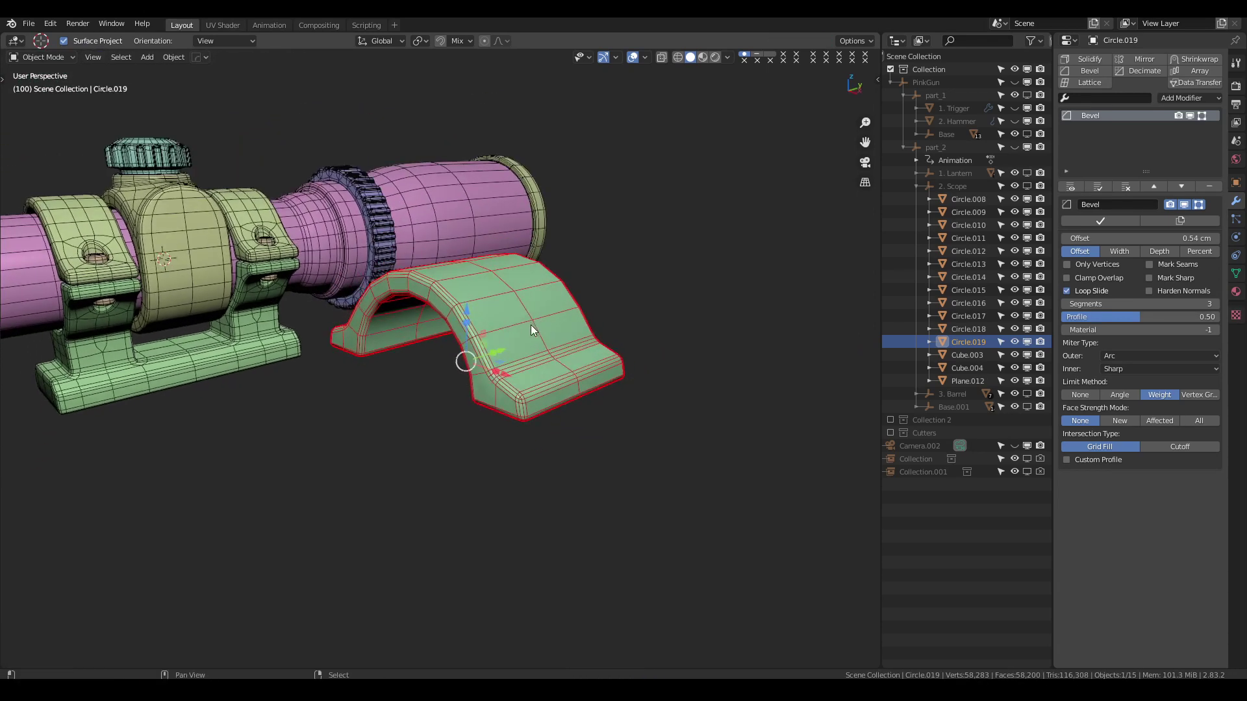
Duplicate the upper half and flip it 180° about Y into the lower half.
{"action": "key", "text": "shift+d"}
{"action": "right_click", "coordinate": [599, 300]}
{"action": "type", "text": "ry180"}
{"action": "left_click", "coordinate": [598, 300]}
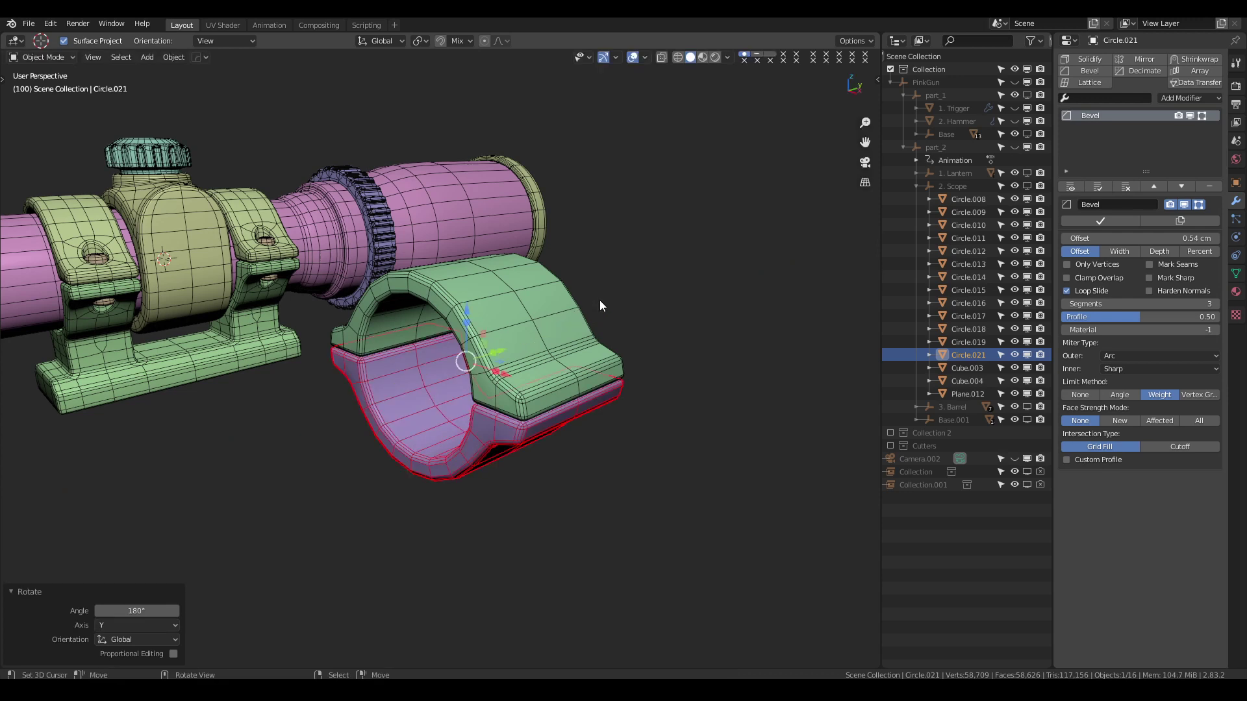
Give the upper half a Weighted Normal modifier and select both halves.
{"action": "left_click", "coordinate": [555, 357]}
{"action": "left_click", "coordinate": [523, 449], "text": "shift"}
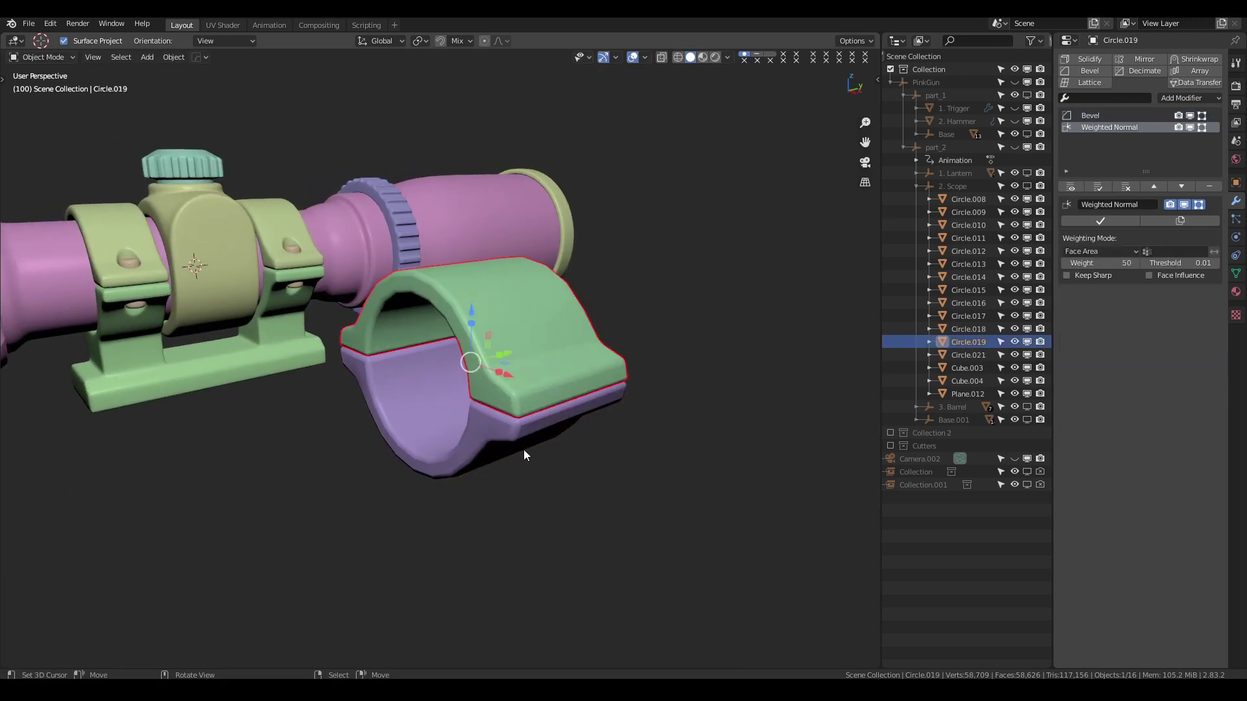
{"action": "key", "text": "ctrl+l"}
{"action": "left_click", "coordinate": [592, 341], "text": "shift"}
Bevel both clamp halves with HardOps and clear the selection.
{"action": "key", "text": "q"}
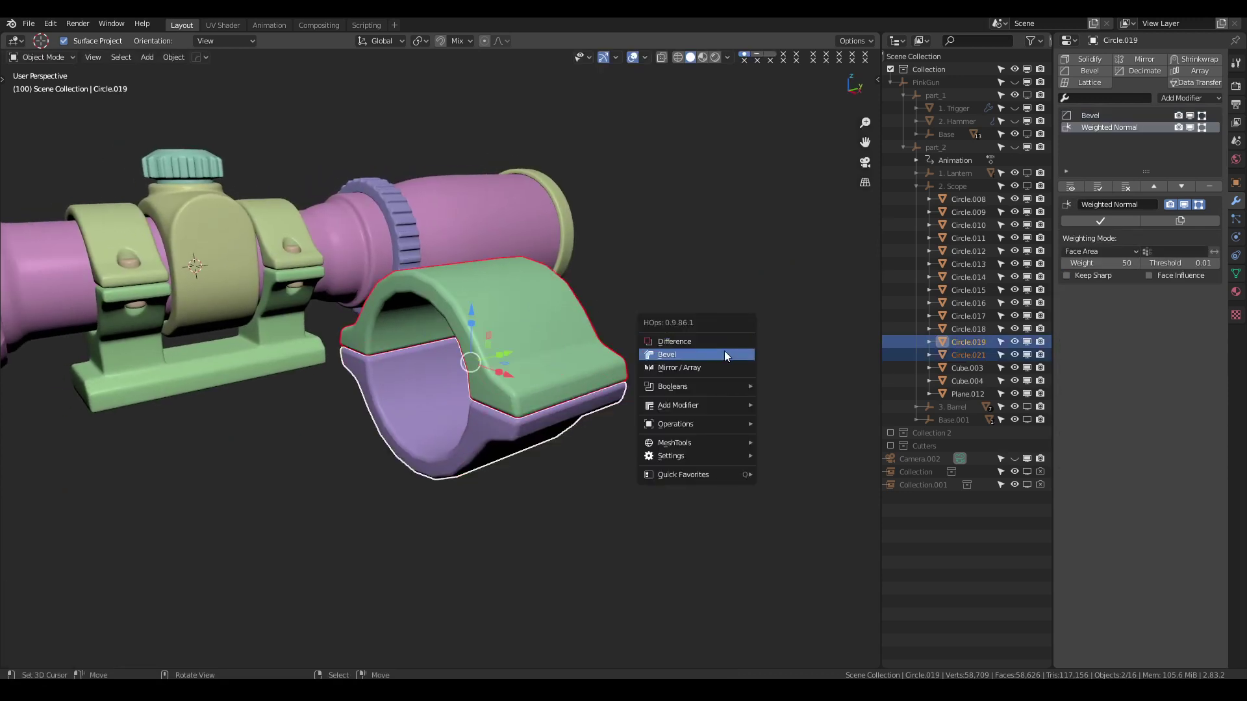
{"action": "left_click", "coordinate": [723, 352]}
{"action": "left_click", "coordinate": [713, 353]}
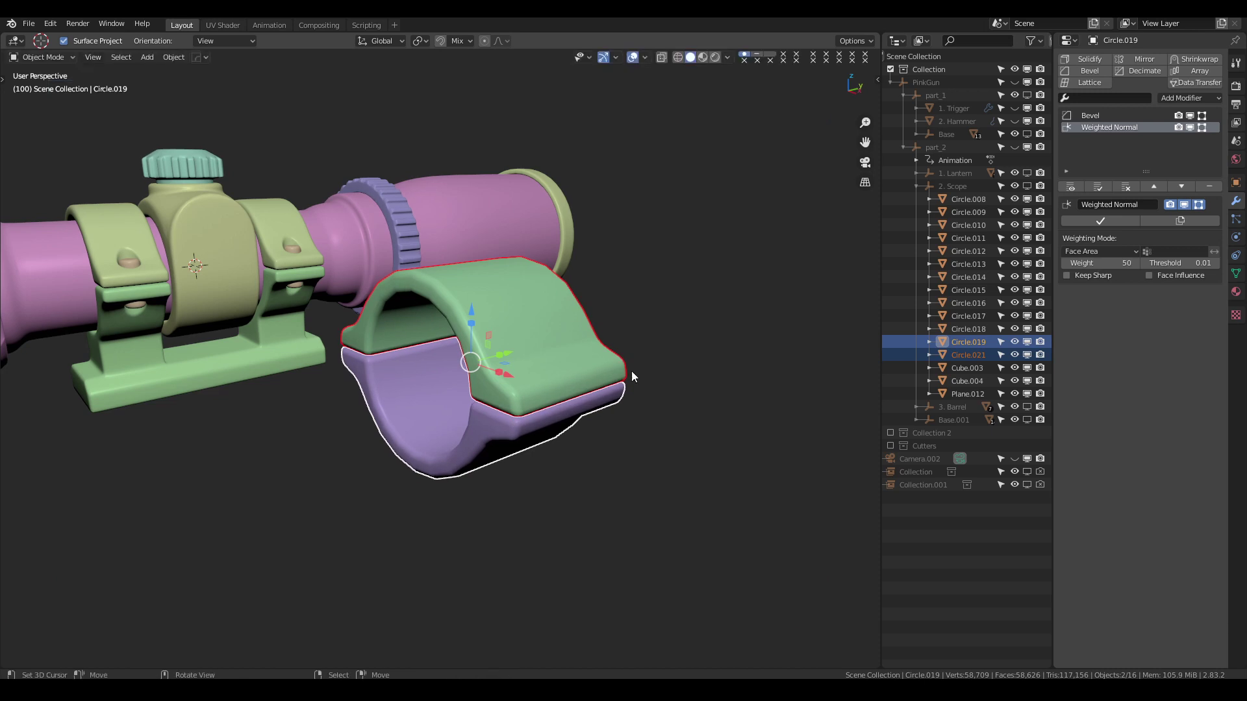
{"action": "left_click", "coordinate": [631, 371]}
{"action": "mouse_move", "coordinate": [631, 371]}
{"action": "middle_mouse_down"}
{"action": "mouse_move", "coordinate": [575, 330]}
{"action": "mouse_move", "coordinate": [602, 356]}
{"action": "middle_mouse_up"}
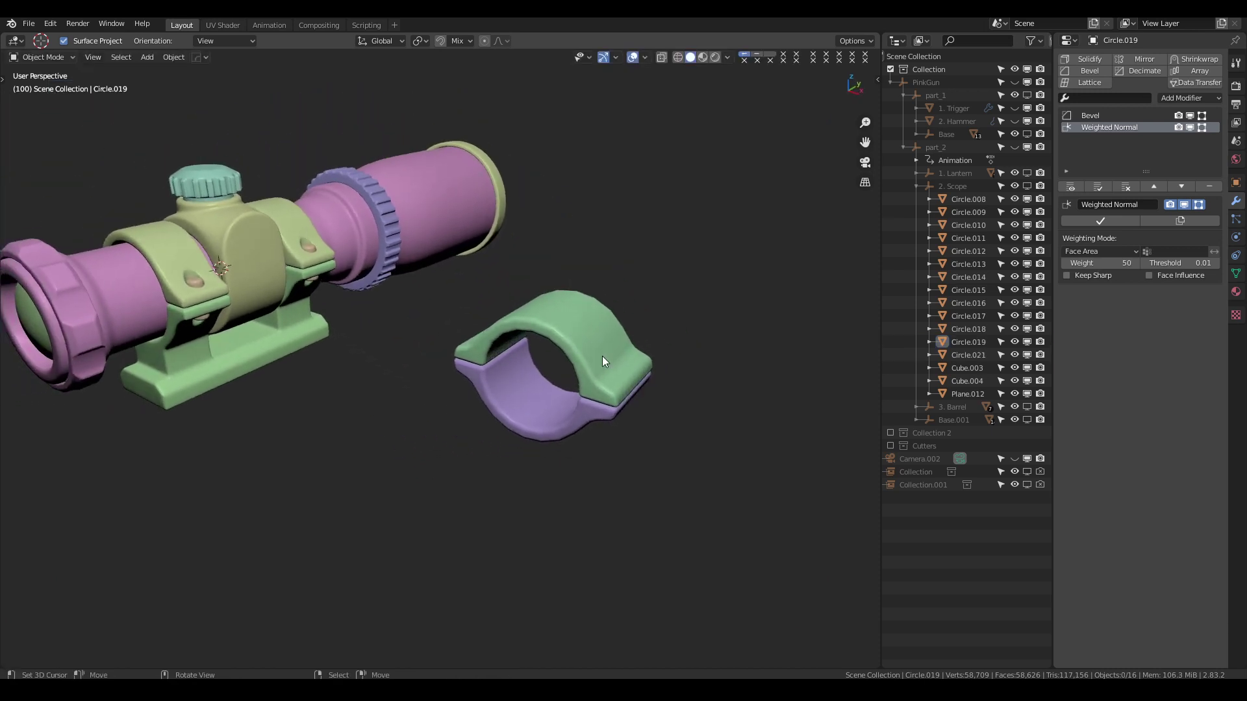
Bevel the green half's flange edge by 1.17 cm.
{"action": "left_click", "coordinate": [602, 356]}
{"action": "key", "text": "Tab"}
{"action": "scroll", "coordinate": [568, 380], "scroll_direction": "up", "scroll_amount": 3}
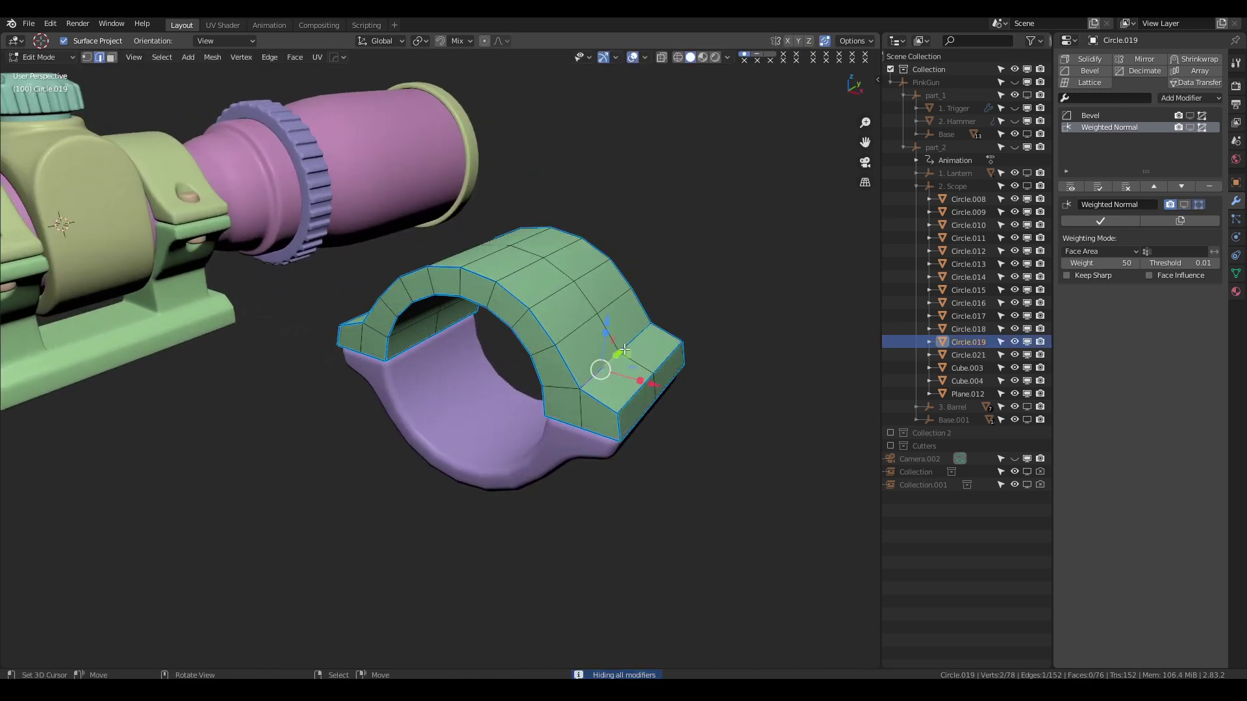
{"action": "middle_click_drag", "start_coordinate": [634, 356], "coordinate": [699, 374]}
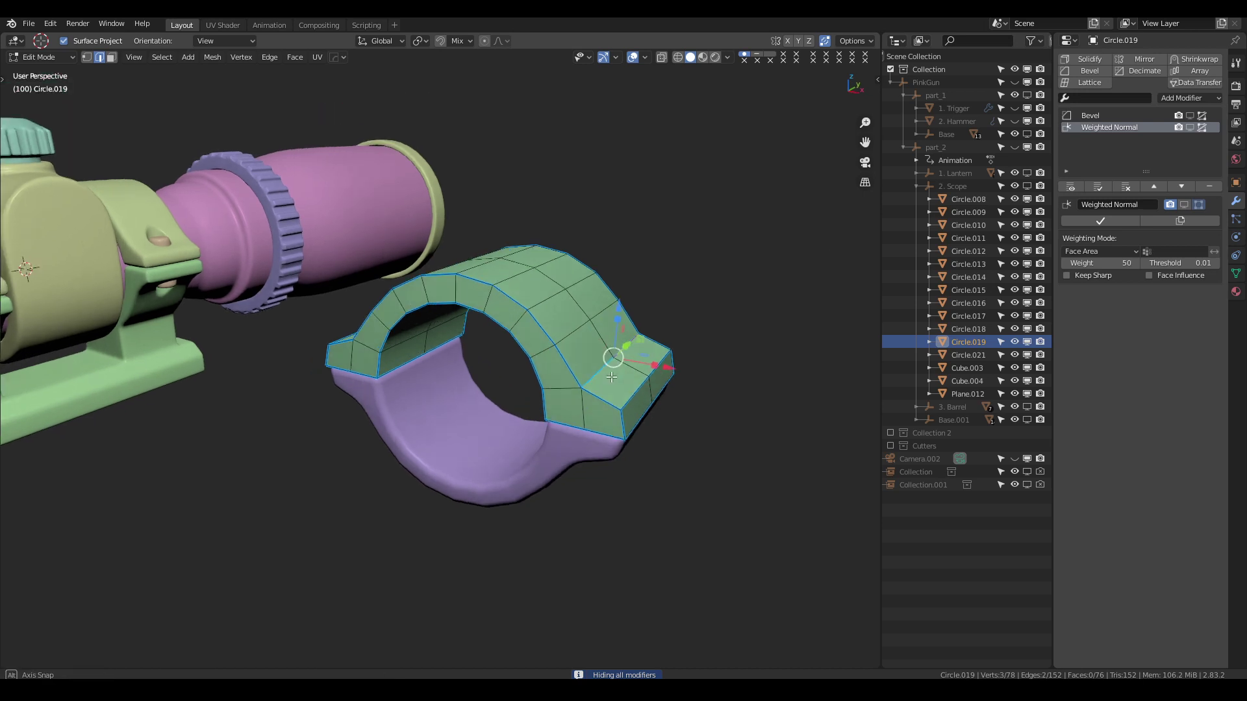
{"action": "left_click", "coordinate": [724, 388]}
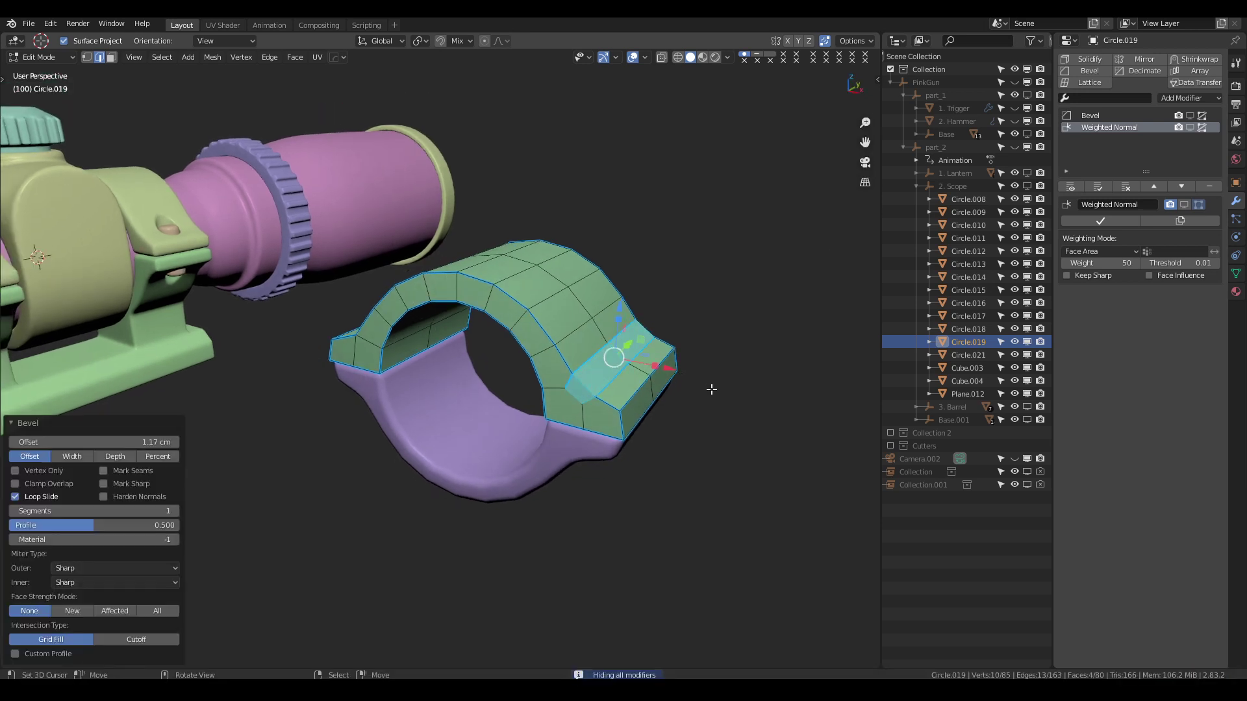
{"action": "scroll", "coordinate": [714, 388], "scroll_direction": "up", "scroll_amount": 2}
Sharpen the green half's edges, symmetrize it and slide an edge.
{"action": "key", "text": "q"}
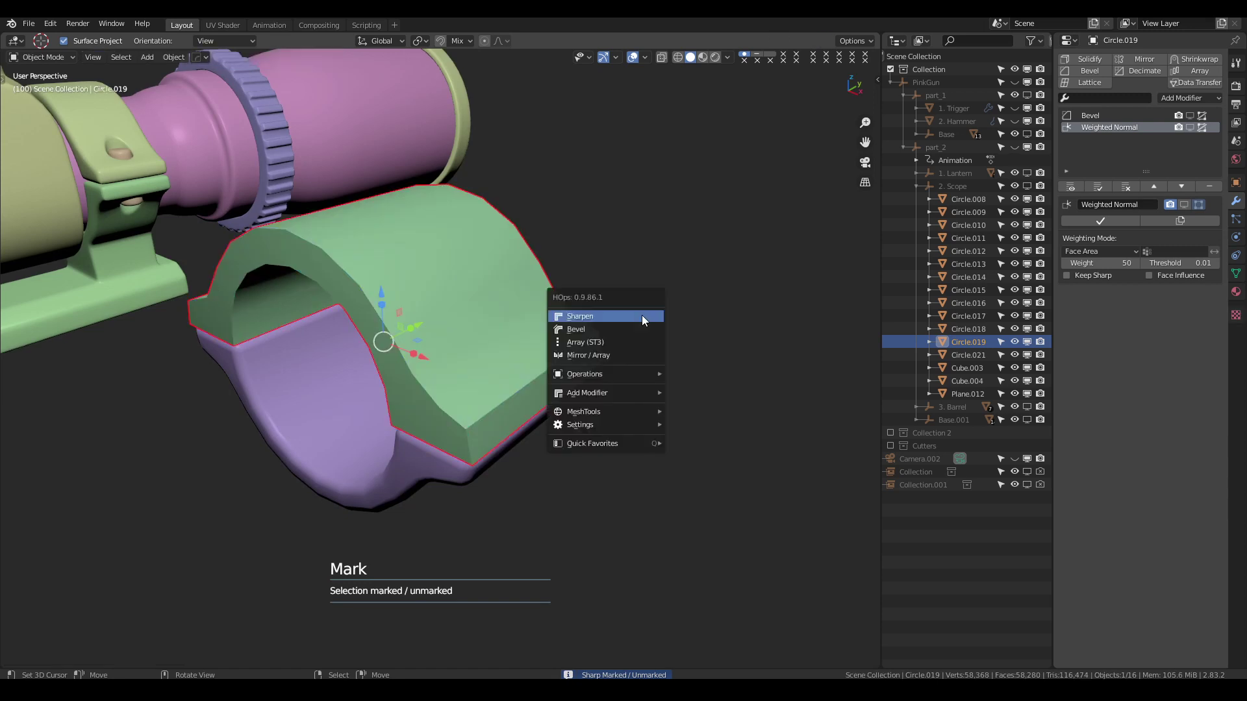
{"action": "left_click", "coordinate": [641, 317]}
{"action": "middle_click_drag", "start_coordinate": [642, 317], "coordinate": [494, 349]}
{"action": "key", "text": "alt+x"}
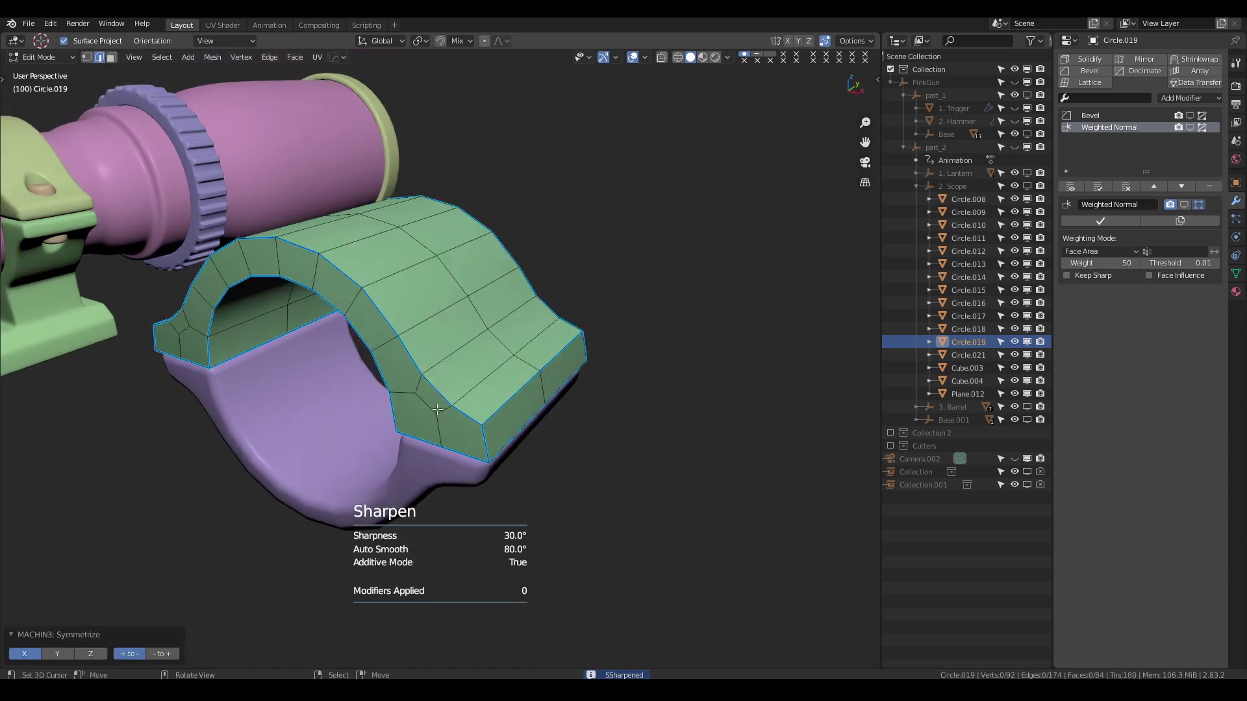
{"action": "key", "text": "g"}
{"action": "left_click", "coordinate": [415, 419]}
Re-symmetrize the green half, delete the purple lower half, and reselect the green half.
{"action": "mouse_move", "coordinate": [547, 367]}
{"action": "middle_mouse_down"}
{"action": "mouse_move", "coordinate": [584, 337]}
{"action": "mouse_move", "coordinate": [657, 343]}
{"action": "mouse_move", "coordinate": [472, 434]}
{"action": "middle_mouse_up"}
{"action": "key", "text": "a"}
{"action": "key", "text": "alt+x"}
{"action": "key", "text": "Tab"}
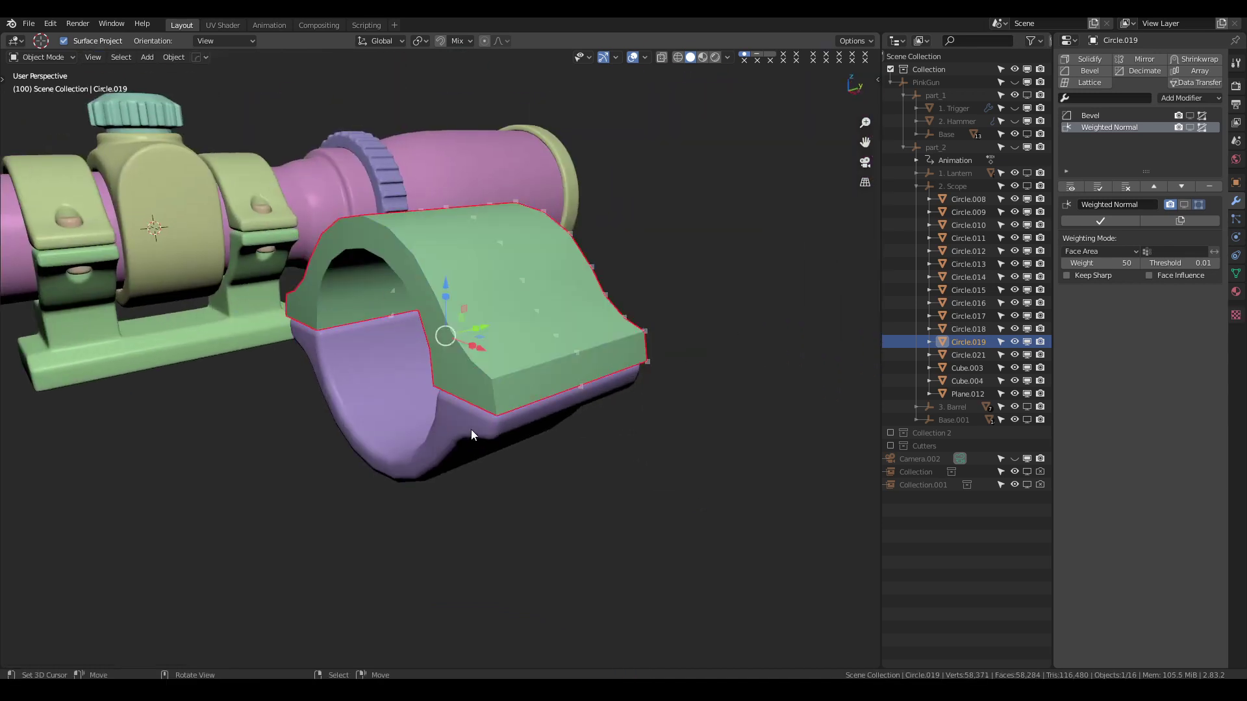
{"action": "key", "text": "Delete"}
{"action": "left_click", "coordinate": [531, 332]}
Duplicate the green clamp half and flip the copy 180° around Y.
{"action": "key", "text": "shift+d"}
{"action": "key", "text": "Escape"}
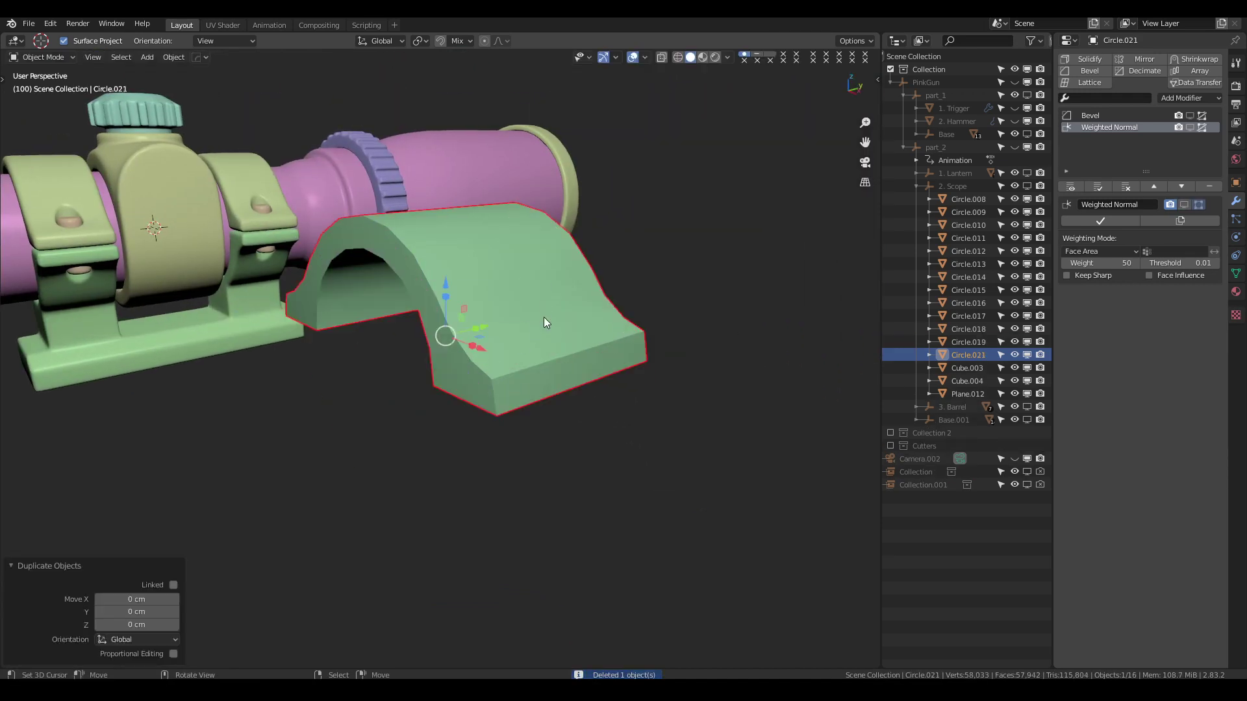
{"action": "type", "text": "ry180"}
{"action": "key", "text": "Return"}
Select the green arch Circle.019 and frame it in top view with solid shading.
{"action": "left_click", "coordinate": [555, 345]}
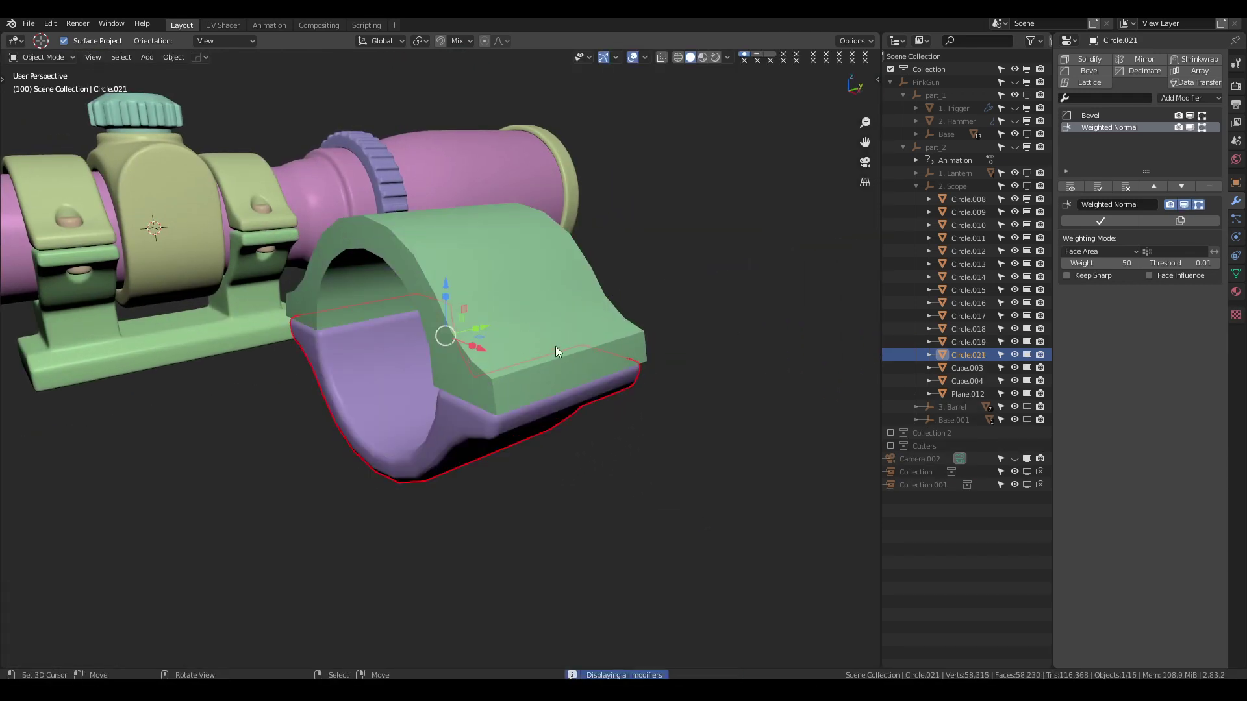
{"action": "key", "text": "alt+a"}
{"action": "mouse_move", "coordinate": [558, 341]}
{"action": "middle_mouse_down"}
{"action": "mouse_move", "coordinate": [555, 358]}
{"action": "mouse_move", "coordinate": [554, 299]}
{"action": "mouse_move", "coordinate": [504, 325]}
{"action": "mouse_move", "coordinate": [498, 314]}
{"action": "mouse_move", "coordinate": [538, 342]}
{"action": "mouse_move", "coordinate": [500, 342]}
{"action": "mouse_move", "coordinate": [528, 317]}
{"action": "middle_mouse_up"}
{"action": "left_click", "coordinate": [498, 314]}
{"action": "key", "text": "Tab"}
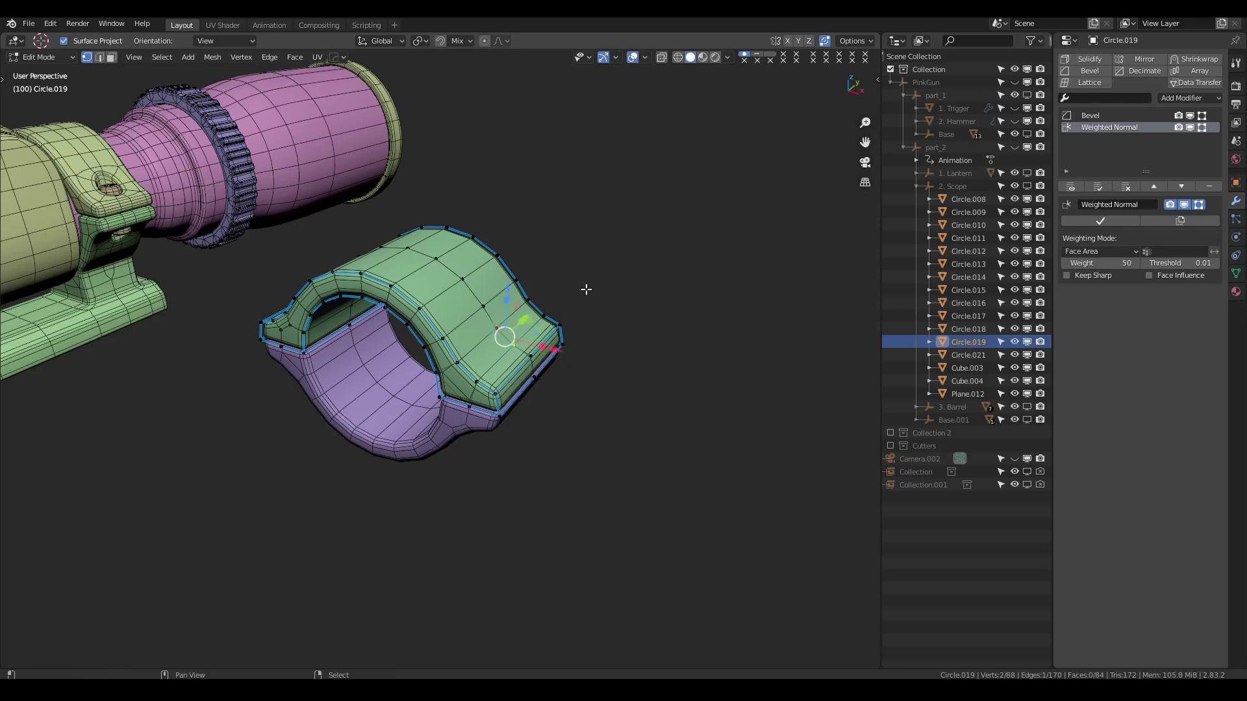
{"action": "mouse_move", "coordinate": [630, 372]}
{"action": "middle_mouse_down"}
{"action": "mouse_move", "coordinate": [564, 311]}
{"action": "mouse_move", "coordinate": [590, 378]}
{"action": "middle_mouse_up"}
{"action": "key", "text": "KP_7"}
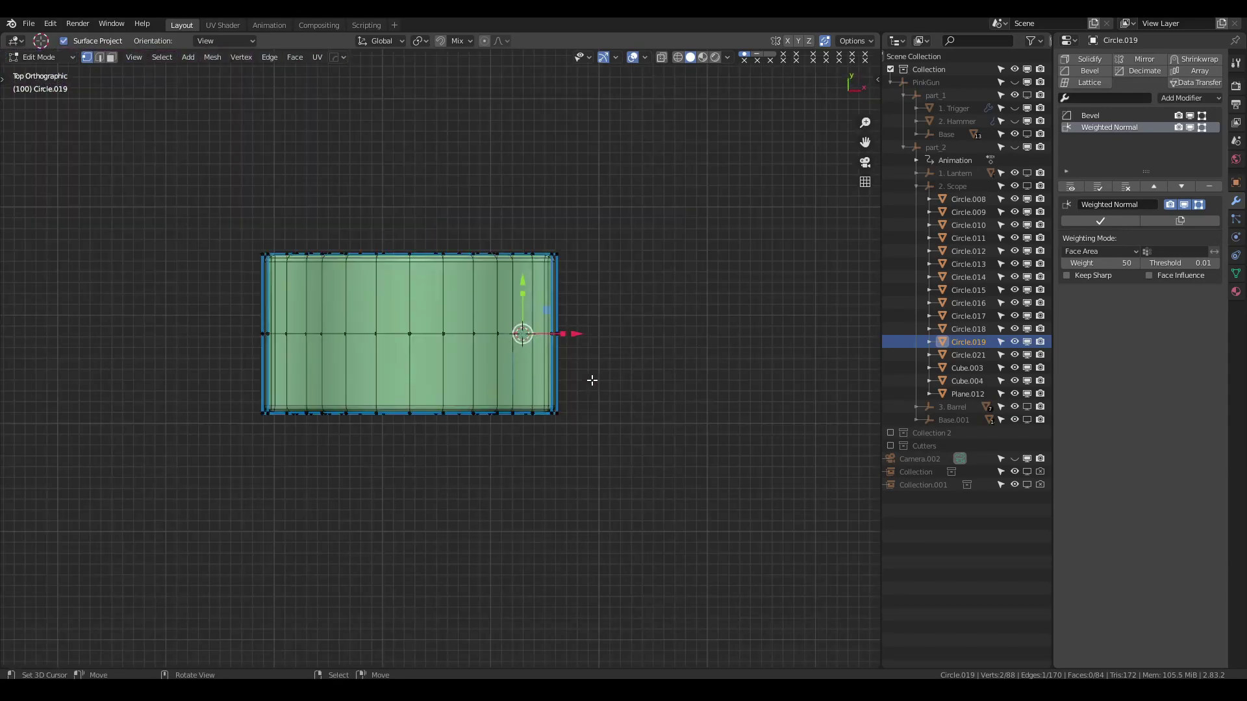
{"action": "mouse_move", "coordinate": [573, 294]}
{"action": "middle_mouse_down", "text": "ctrl"}
{"action": "mouse_move", "coordinate": [571, 272]}
{"action": "mouse_move", "coordinate": [473, 358]}
{"action": "middle_mouse_up", "text": "ctrl"}
{"action": "key", "text": "shift+z"}
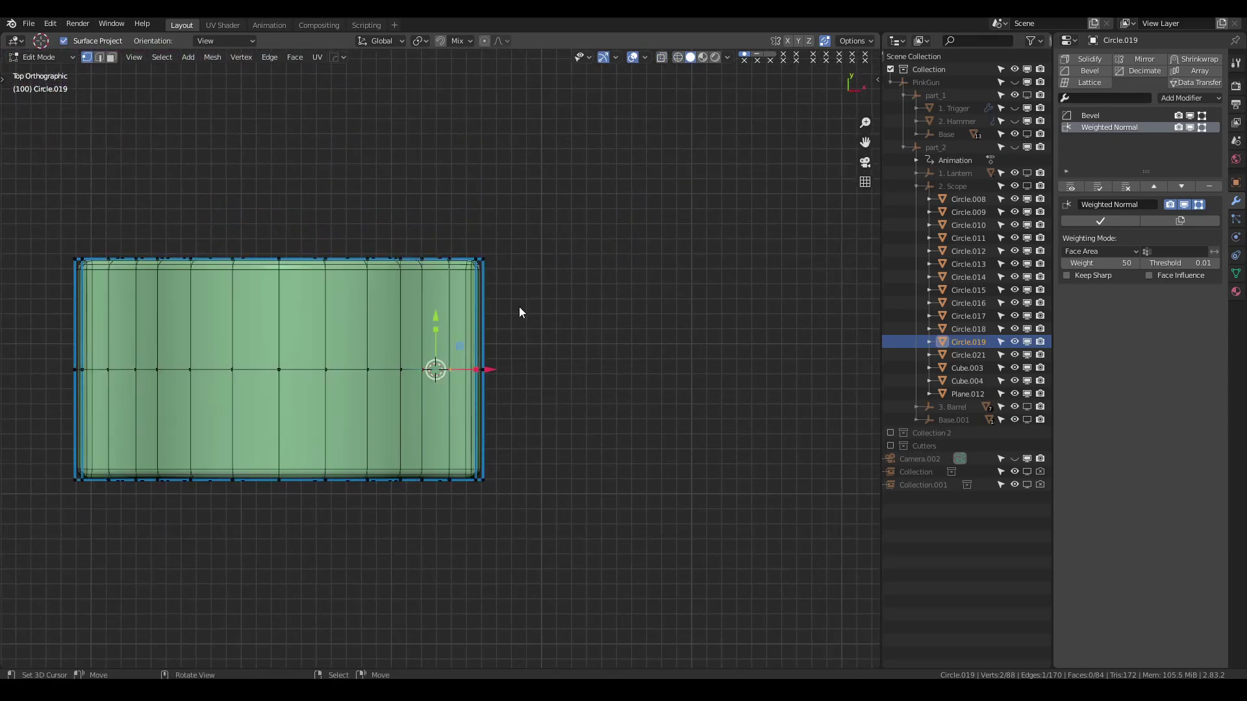
{"action": "key", "text": "Tab"}
{"action": "key", "text": "shift+a"}
Add a 10-vertex circle, shrink it and extrude it upward into a cylinder.
{"action": "left_click", "coordinate": [585, 354]}
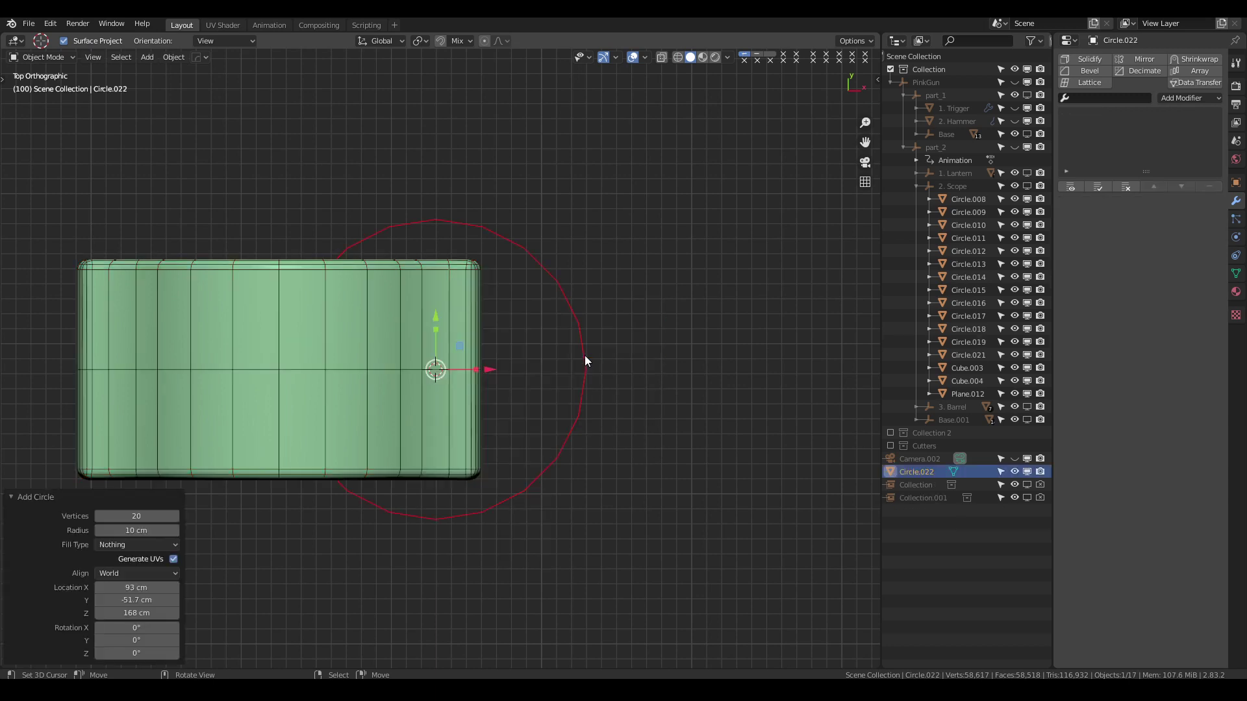
{"action": "key", "text": "Return"}
{"action": "scroll", "coordinate": [490, 306], "scroll_direction": "up", "scroll_amount": 1}
{"action": "key", "text": "Tab"}
{"action": "left_click", "coordinate": [500, 337]}
{"action": "mouse_move", "coordinate": [500, 337]}
{"action": "middle_mouse_down"}
{"action": "mouse_move", "coordinate": [539, 290]}
{"action": "mouse_move", "coordinate": [464, 351]}
{"action": "mouse_move", "coordinate": [466, 270]}
{"action": "middle_mouse_up"}
{"action": "key", "text": "s"}
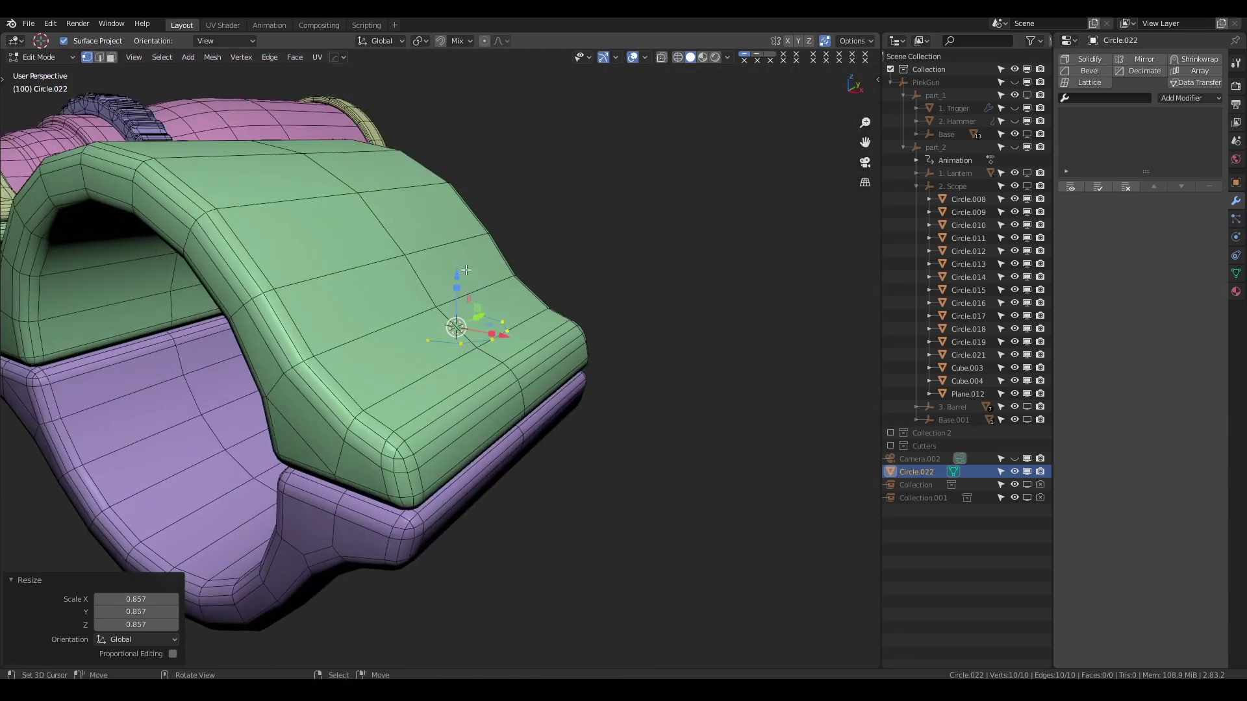
{"action": "left_click_drag", "start_coordinate": [459, 275], "coordinate": [459, 195]}
Sharpen the cylinder's edges with HardOps and resize it.
{"action": "key", "text": "Tab"}
{"action": "key", "text": "q"}
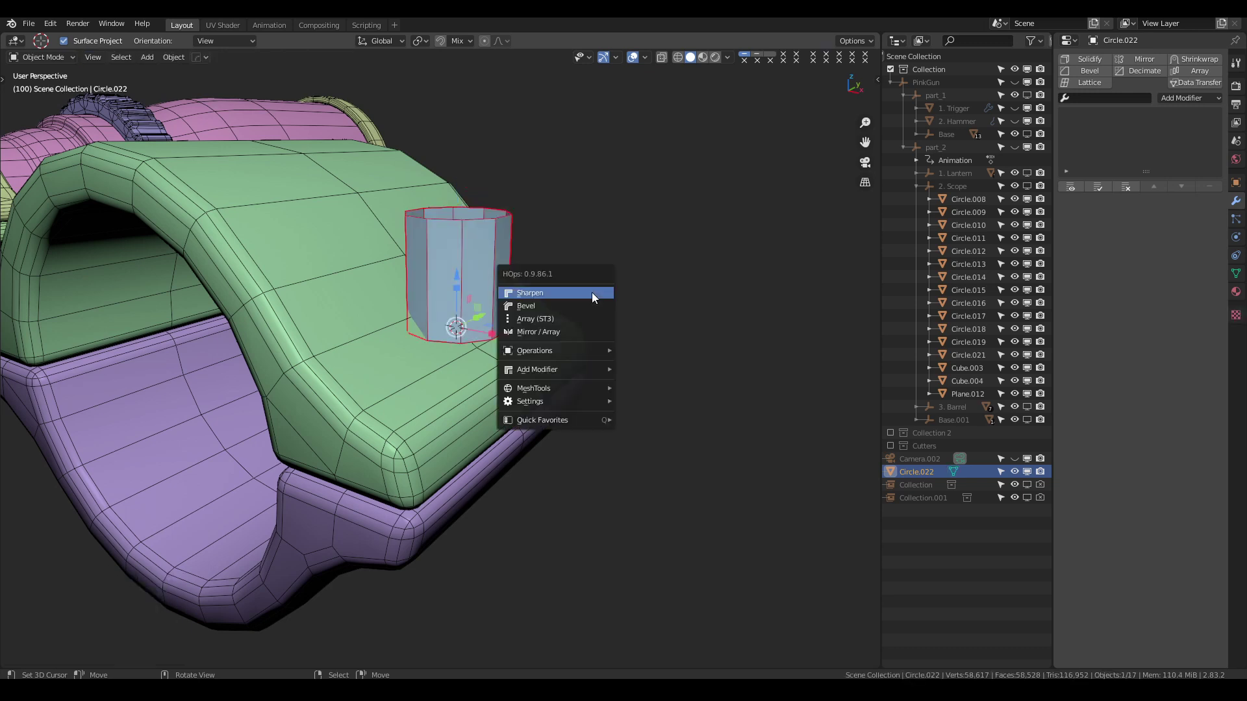
{"action": "left_click", "coordinate": [582, 306]}
{"action": "middle_click_drag", "start_coordinate": [582, 306], "coordinate": [542, 315]}
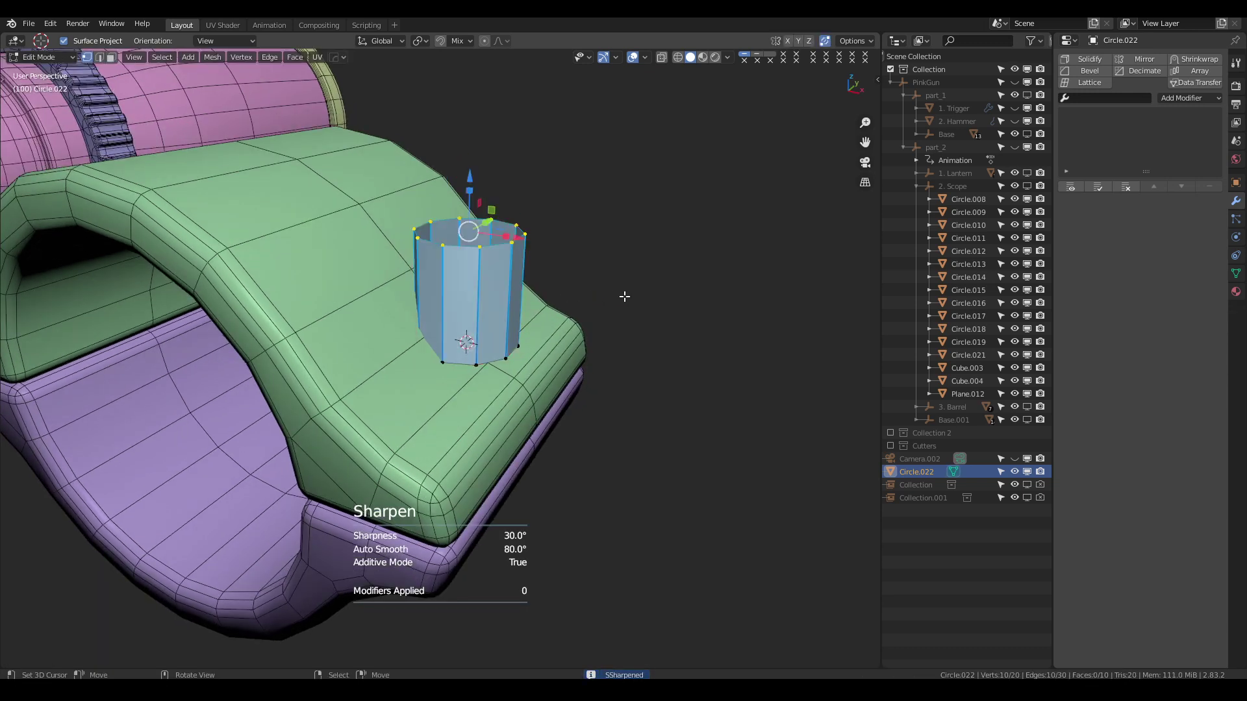
{"action": "key", "text": "Tab"}
{"action": "mouse_move", "coordinate": [624, 297]}
{"action": "middle_mouse_down"}
{"action": "mouse_move", "coordinate": [579, 287]}
{"action": "mouse_move", "coordinate": [596, 334]}
{"action": "mouse_move", "coordinate": [542, 324]}
{"action": "middle_mouse_up"}
{"action": "key", "text": "s"}
{"action": "left_click", "coordinate": [625, 319]}
Lower the cylinder's bottom vertex ring 1.4234 cm into the clamp flange.
{"action": "left_click", "coordinate": [550, 344]}
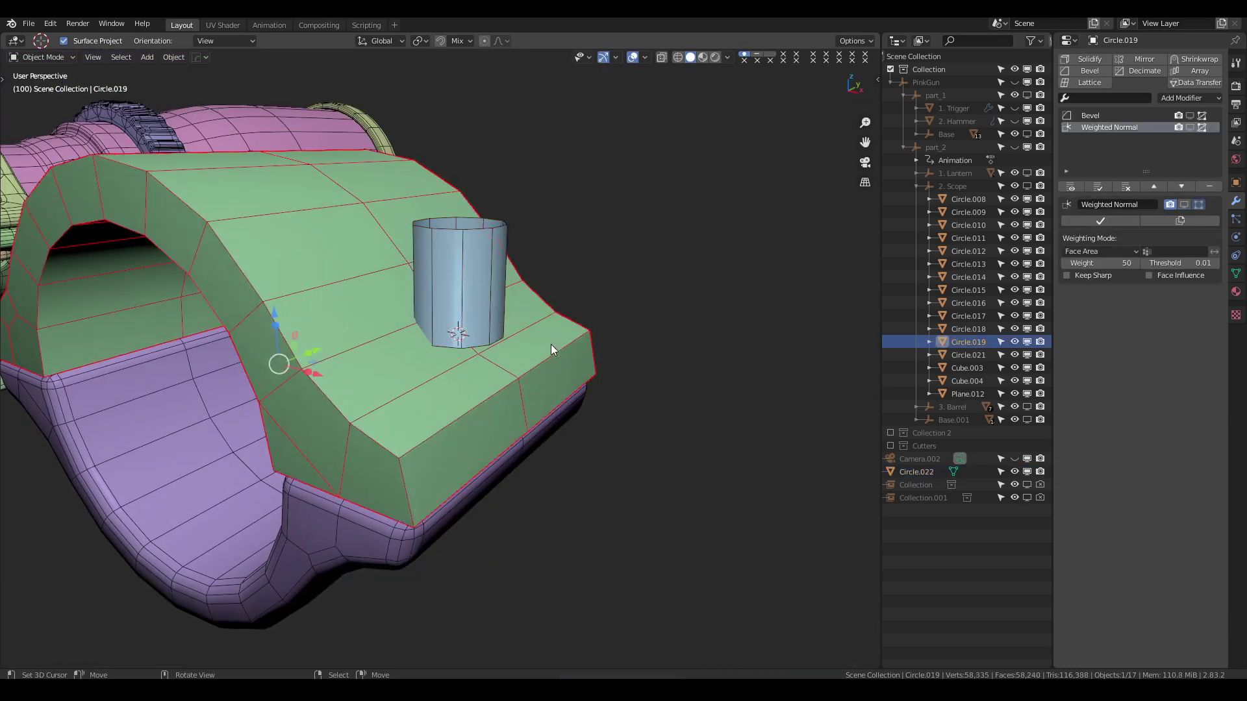
{"action": "left_click", "coordinate": [477, 279]}
{"action": "key", "text": "Tab"}
{"action": "key", "text": "alt+z"}
{"action": "left_click_drag", "start_coordinate": [406, 325], "coordinate": [519, 364]}
{"action": "key", "text": "alt+z"}
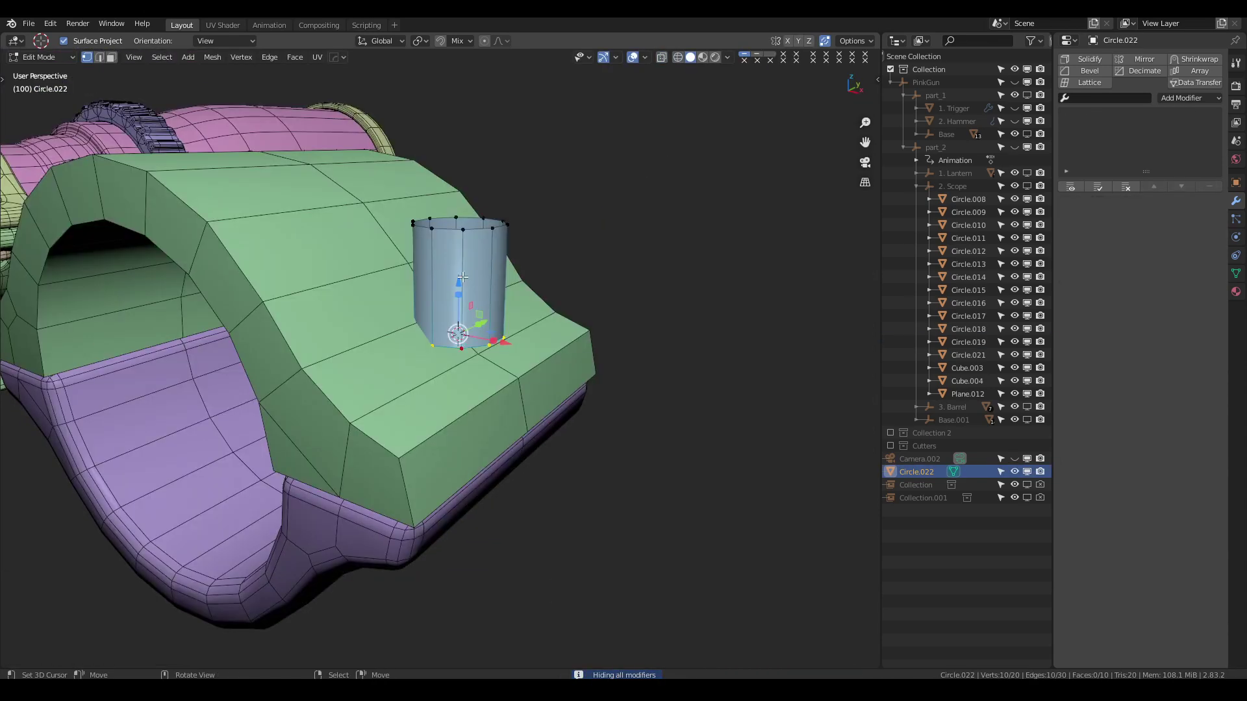
{"action": "left_click", "coordinate": [462, 301]}
{"action": "mouse_move", "coordinate": [462, 301]}
{"action": "middle_mouse_down"}
{"action": "mouse_move", "coordinate": [453, 275]}
{"action": "mouse_move", "coordinate": [589, 348]}
{"action": "mouse_move", "coordinate": [598, 372]}
{"action": "mouse_move", "coordinate": [500, 357]}
{"action": "middle_mouse_up"}
Cap the cylinder's bottom opening with a face and select it with the green clamp half.
{"action": "scroll", "coordinate": [519, 312], "scroll_direction": "up", "scroll_amount": 2}
{"action": "scroll", "coordinate": [500, 357], "scroll_direction": "down", "scroll_amount": 3}
{"action": "key", "text": "alt+z"}
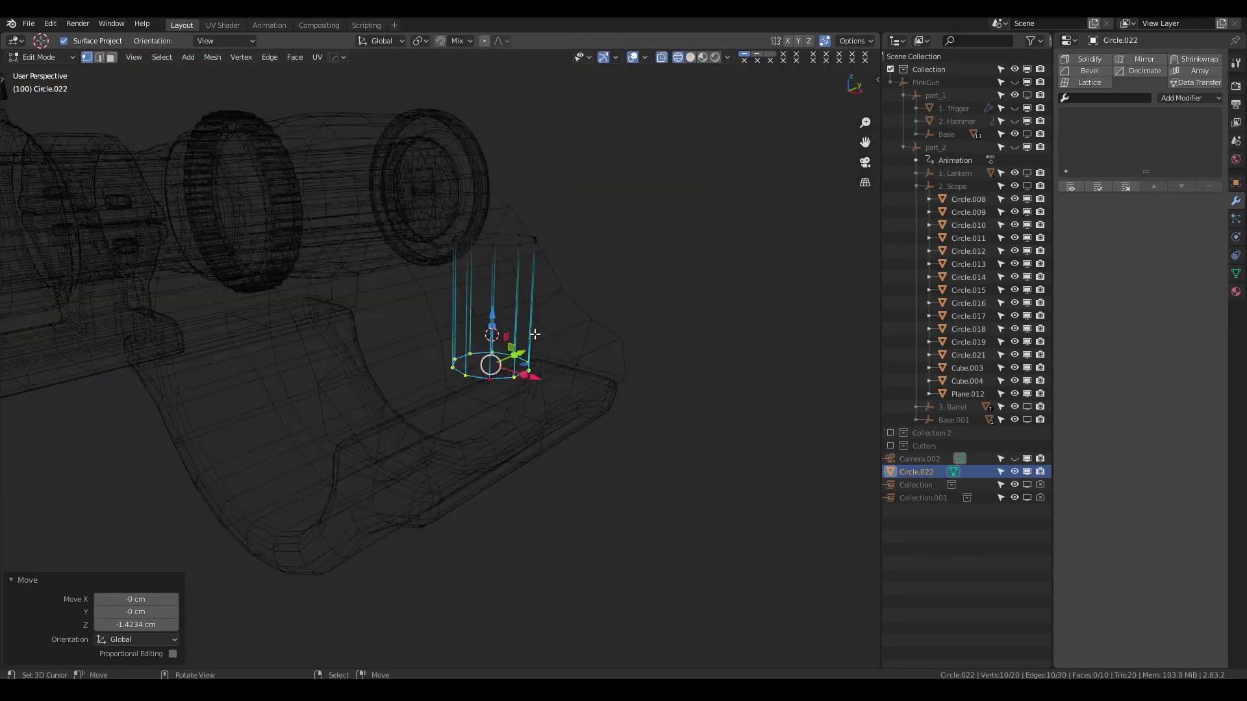
{"action": "key", "text": "f"}
{"action": "key", "text": "alt+z"}
{"action": "middle_click_drag", "start_coordinate": [550, 246], "coordinate": [564, 276]}
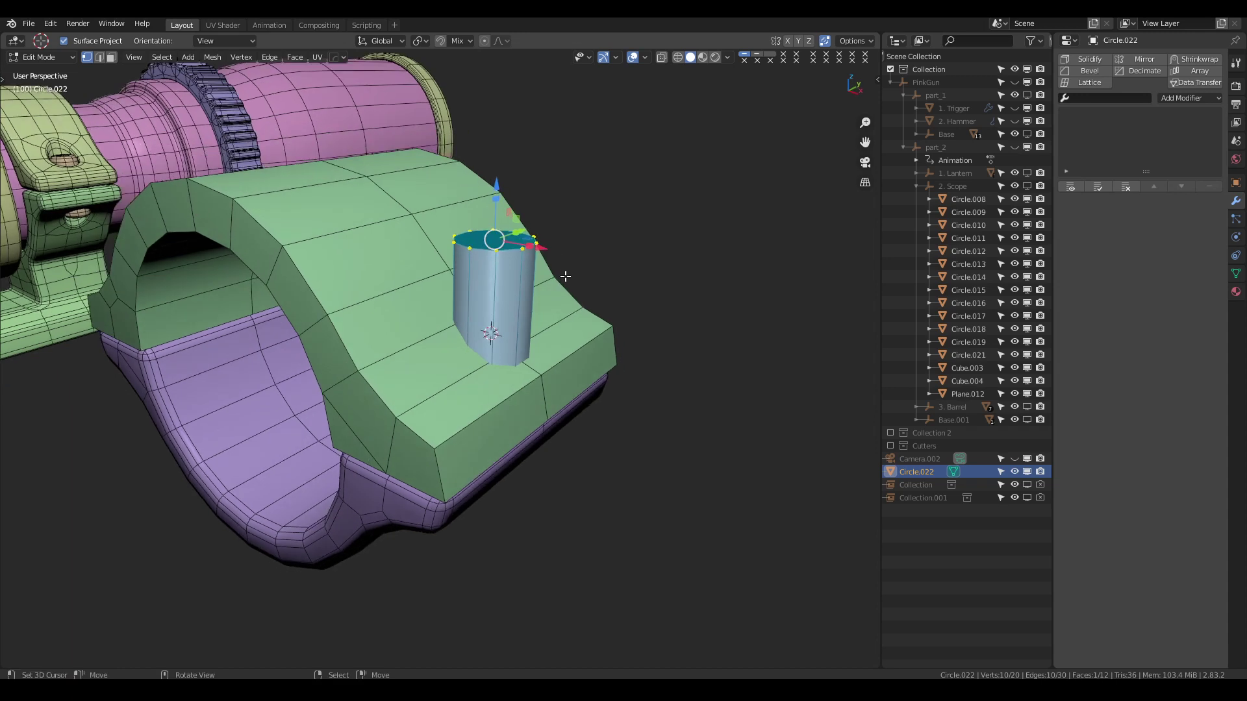
{"action": "key", "text": "Tab"}
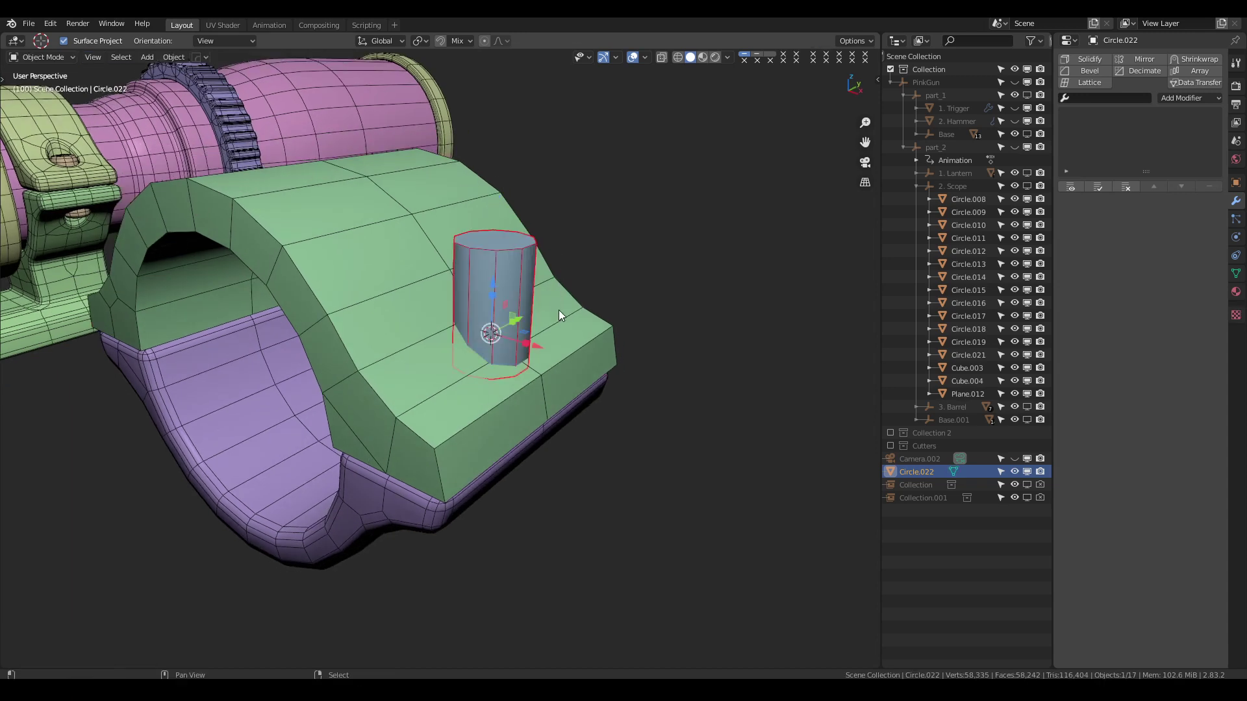
{"action": "left_click", "coordinate": [558, 310], "text": "shift"}
Boolean-subtract the cylinder from Circle.019 with Difference, cutting a 10-sided hole in the flange.
{"action": "key", "text": "Tab"}
{"action": "left_click", "coordinate": [522, 249]}
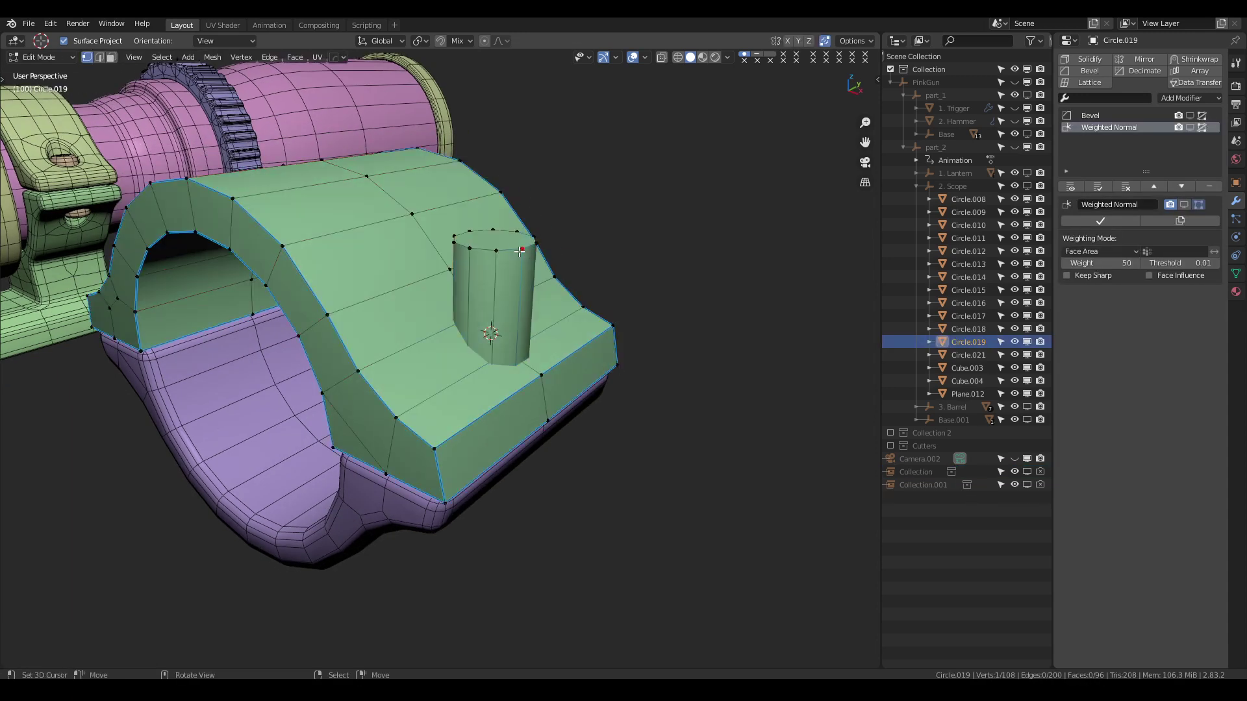
{"action": "key", "text": "ctrl+l"}
{"action": "key", "text": "ctrl+f"}
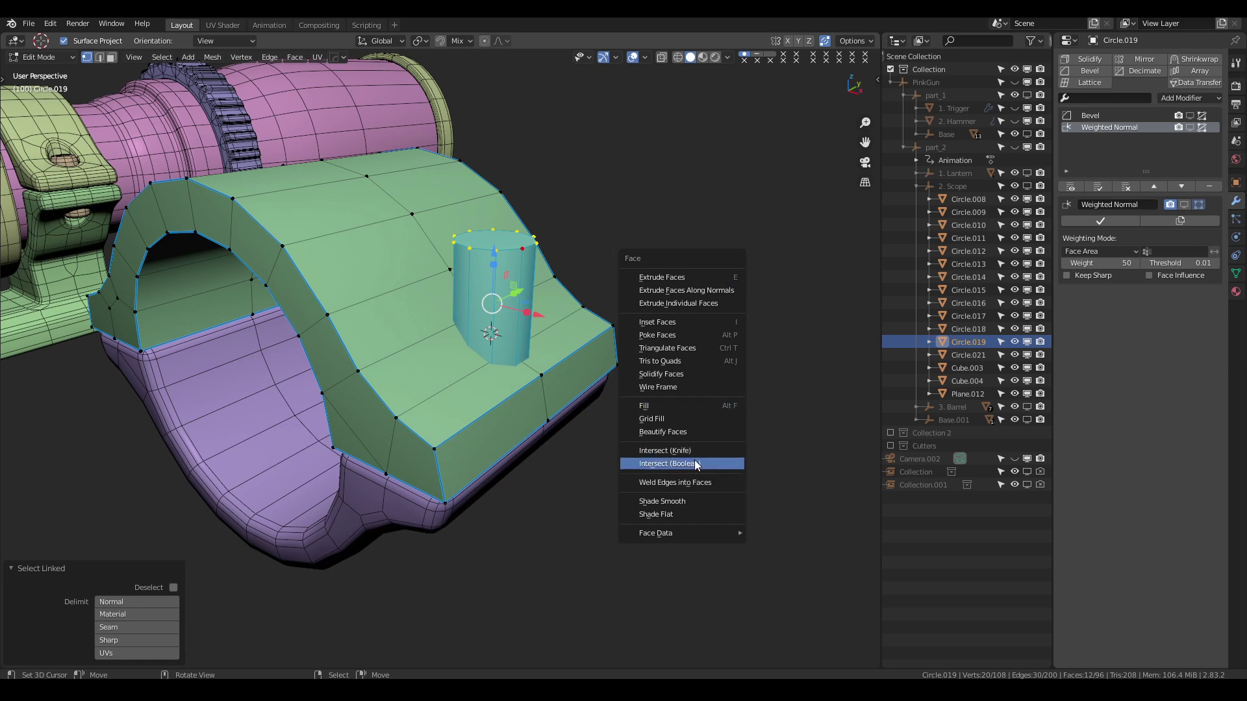
{"action": "left_click", "coordinate": [695, 462]}
{"action": "mouse_move", "coordinate": [643, 419]}
{"action": "middle_mouse_down"}
{"action": "mouse_move", "coordinate": [358, 367]}
{"action": "mouse_move", "coordinate": [301, 137]}
{"action": "middle_mouse_up"}
{"action": "key", "text": "Tab"}
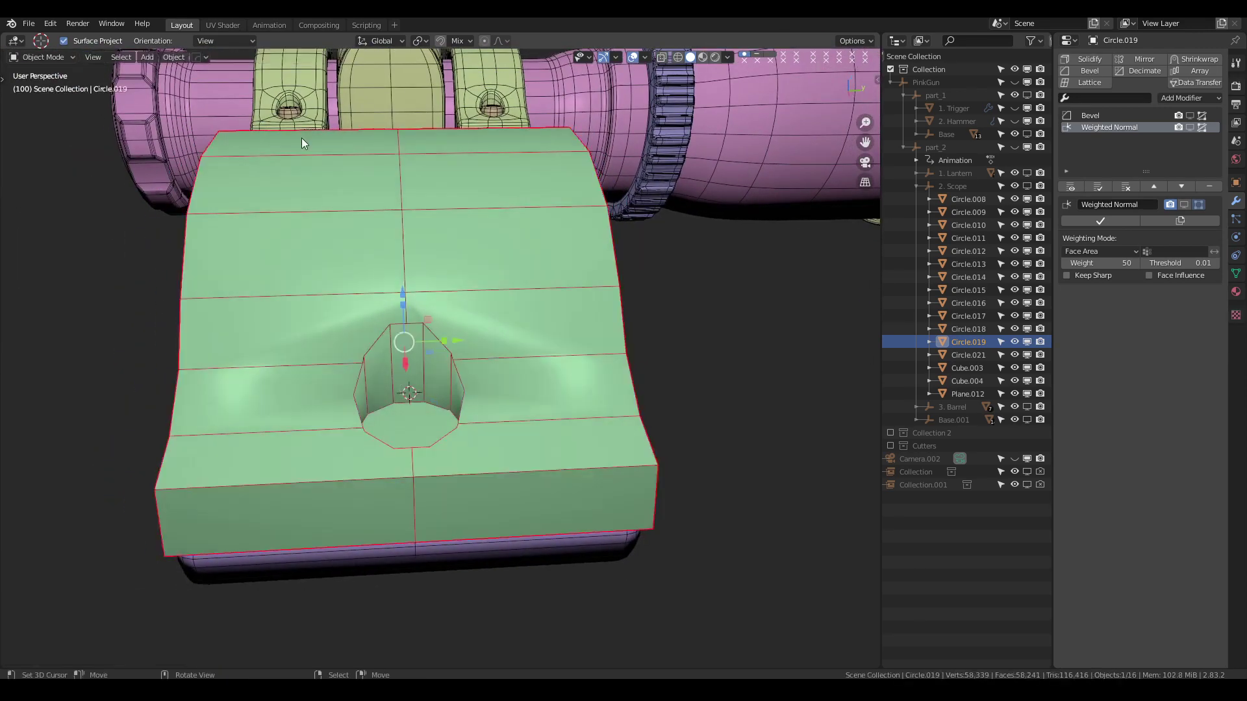
{"action": "left_click", "coordinate": [314, 83]}
{"action": "middle_click_drag", "start_coordinate": [315, 83], "coordinate": [325, 130]}
{"action": "left_click", "coordinate": [483, 385]}
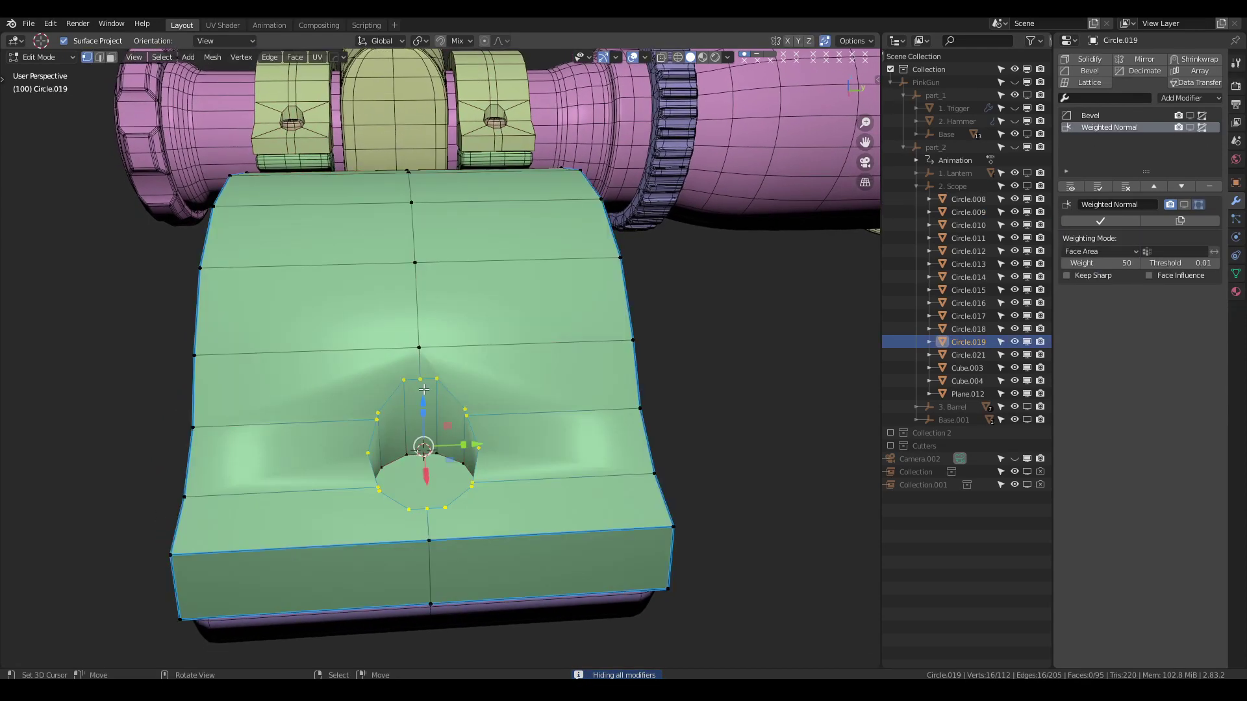
{"action": "middle_click_drag", "start_coordinate": [423, 389], "coordinate": [426, 374]}
Slide and merge the vertex path from the bolt hole to the top edge, then symmetrize.
{"action": "left_click", "coordinate": [423, 200], "text": "ctrl"}
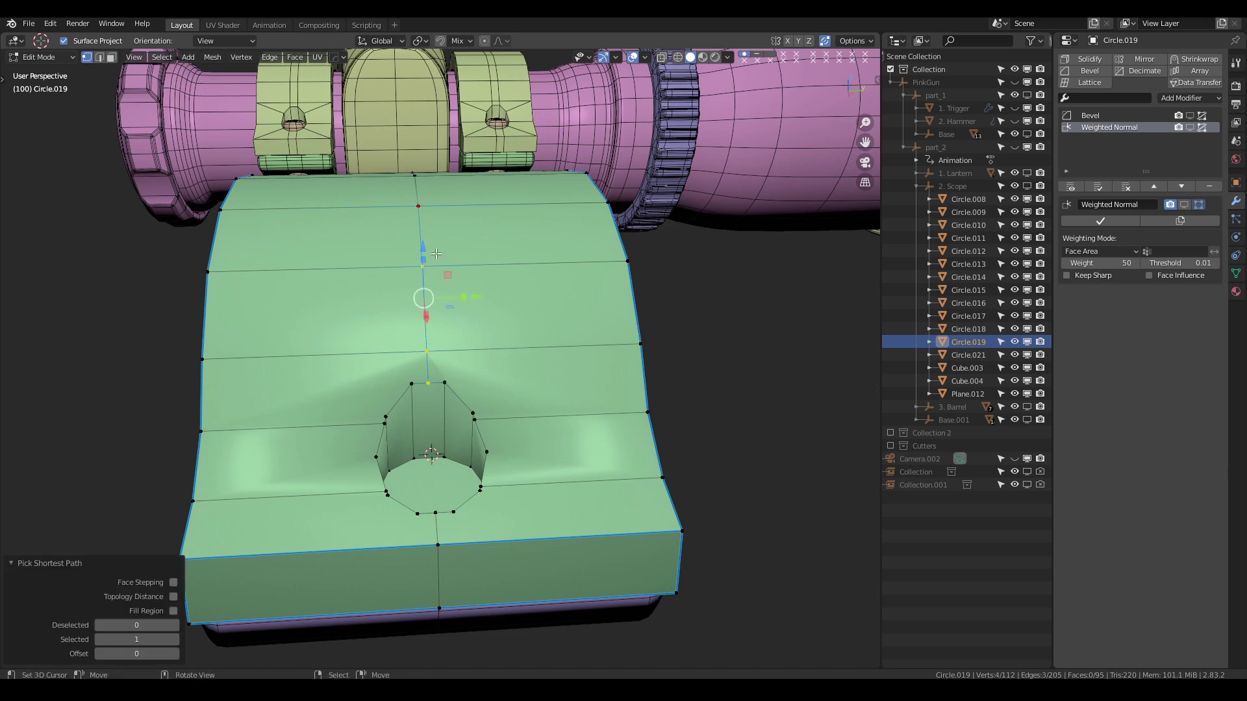
{"action": "left_click_drag", "start_coordinate": [472, 301], "coordinate": [415, 364]}
{"action": "mouse_move", "coordinate": [416, 363]}
{"action": "middle_mouse_down"}
{"action": "mouse_move", "coordinate": [407, 382]}
{"action": "mouse_move", "coordinate": [342, 388]}
{"action": "mouse_move", "coordinate": [432, 394]}
{"action": "mouse_move", "coordinate": [372, 433]}
{"action": "mouse_move", "coordinate": [484, 387]}
{"action": "middle_mouse_up"}
{"action": "left_click", "coordinate": [408, 378]}
{"action": "left_click", "coordinate": [452, 376]}
{"action": "left_click", "coordinate": [368, 440]}
{"action": "key", "text": "alt+x"}
Add a vertical edge loop beside the centre, flatten it to zero on Y and move it.
{"action": "left_click", "coordinate": [465, 377], "text": "alt"}
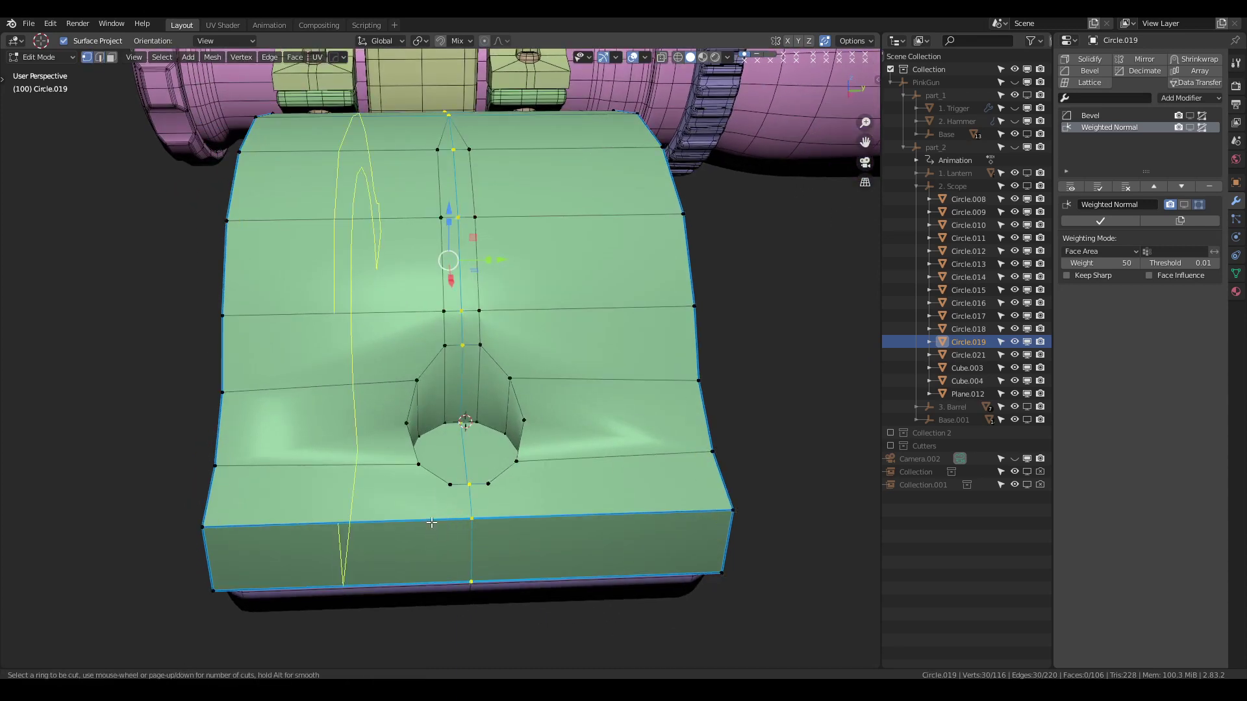
{"action": "left_click", "coordinate": [432, 523]}
{"action": "left_click", "coordinate": [557, 498]}
{"action": "key", "text": "y"}
{"action": "key", "text": "0"}
{"action": "key", "text": "Return"}
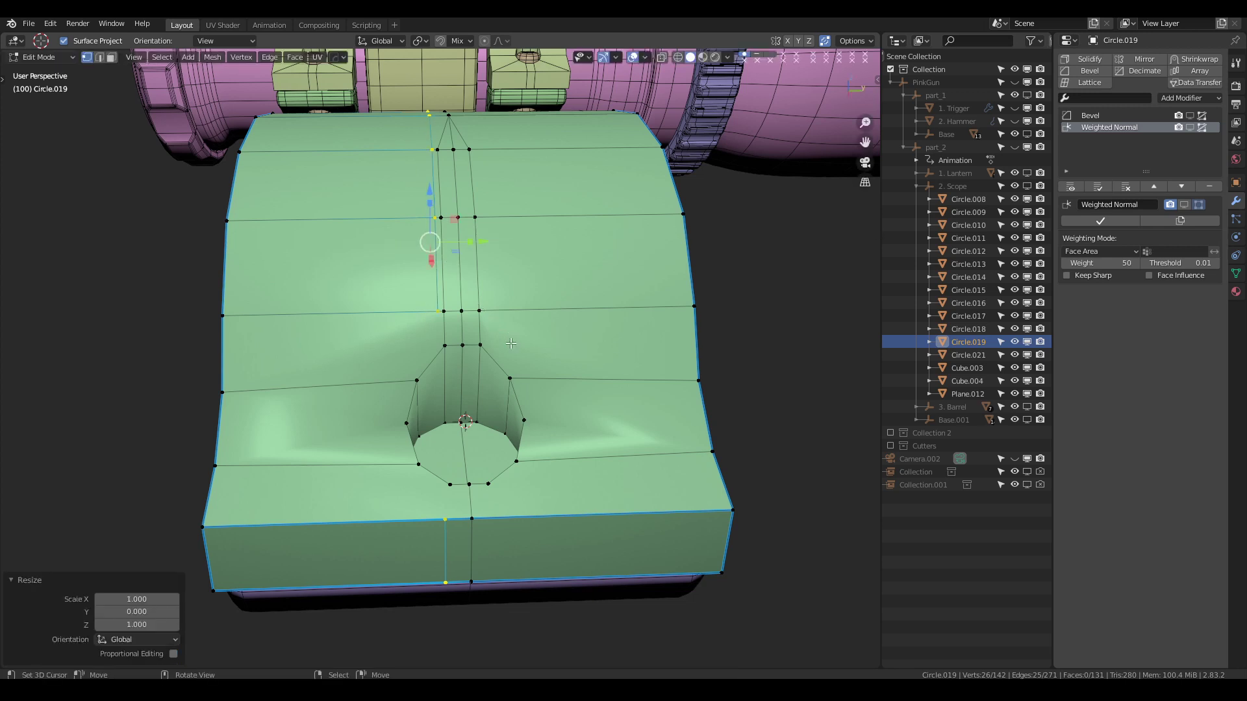
{"action": "key", "text": "g"}
{"action": "left_click", "coordinate": [439, 217]}
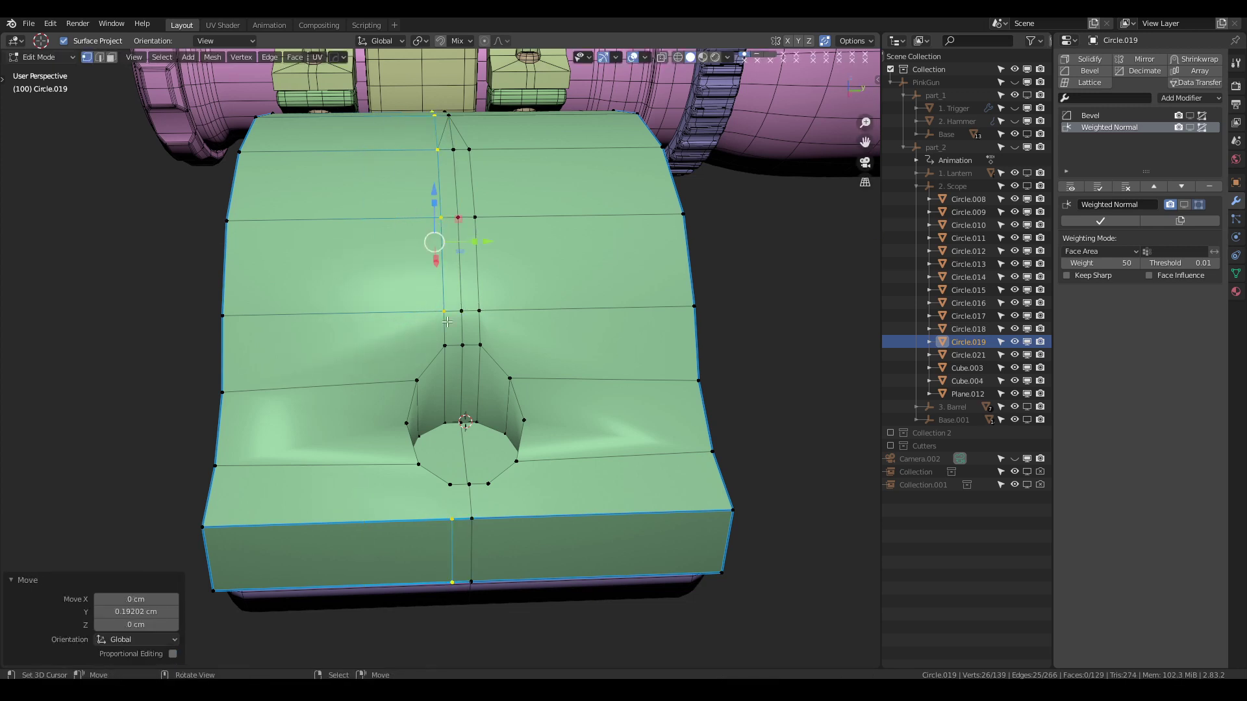
Cut a new vertical edge loop through the block and dissolve the stray loop.
{"action": "left_click", "coordinate": [446, 490]}
{"action": "key", "text": "ctrl+r"}
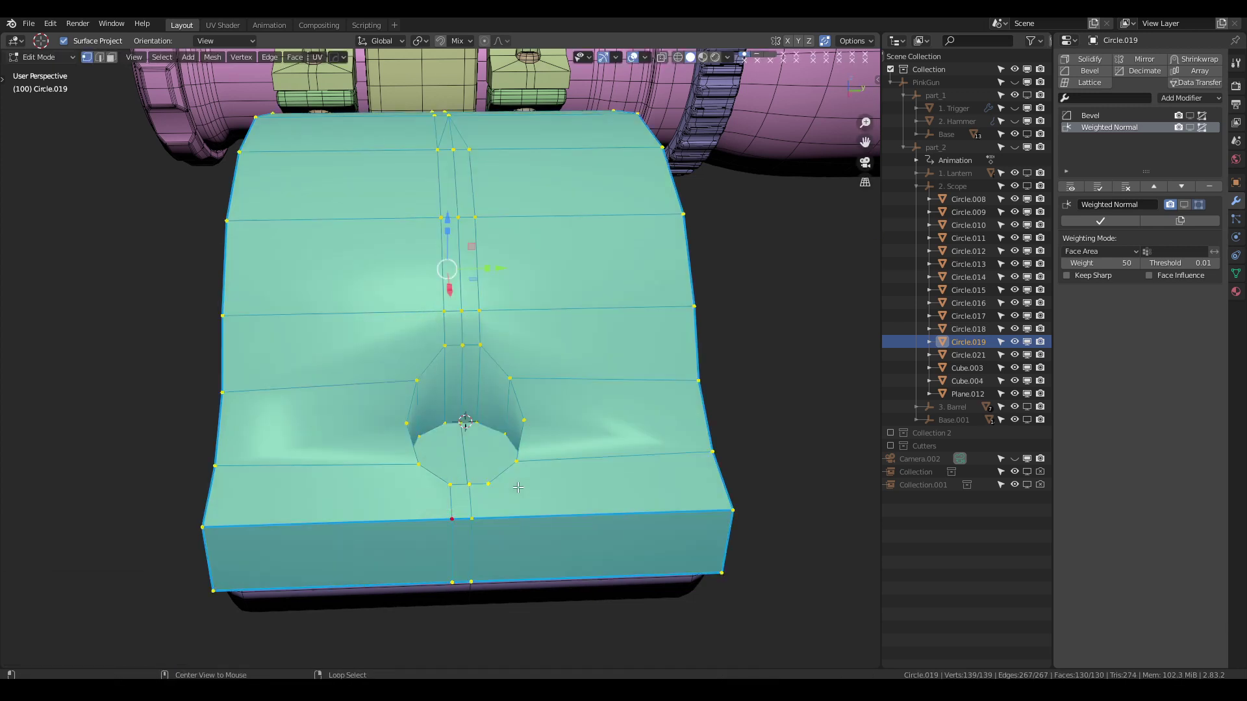
{"action": "left_click", "coordinate": [474, 496]}
{"action": "key", "text": "x"}
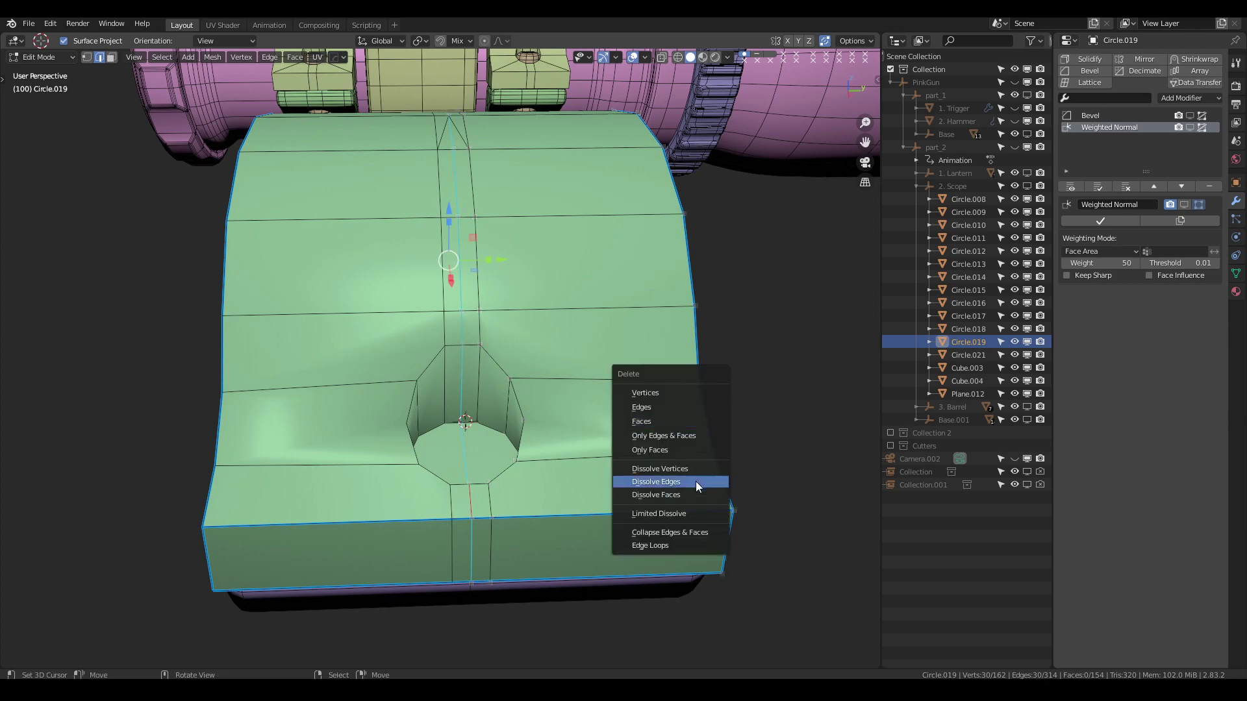
{"action": "left_click", "coordinate": [695, 481]}
{"action": "middle_click_drag", "start_coordinate": [696, 481], "coordinate": [483, 321]}
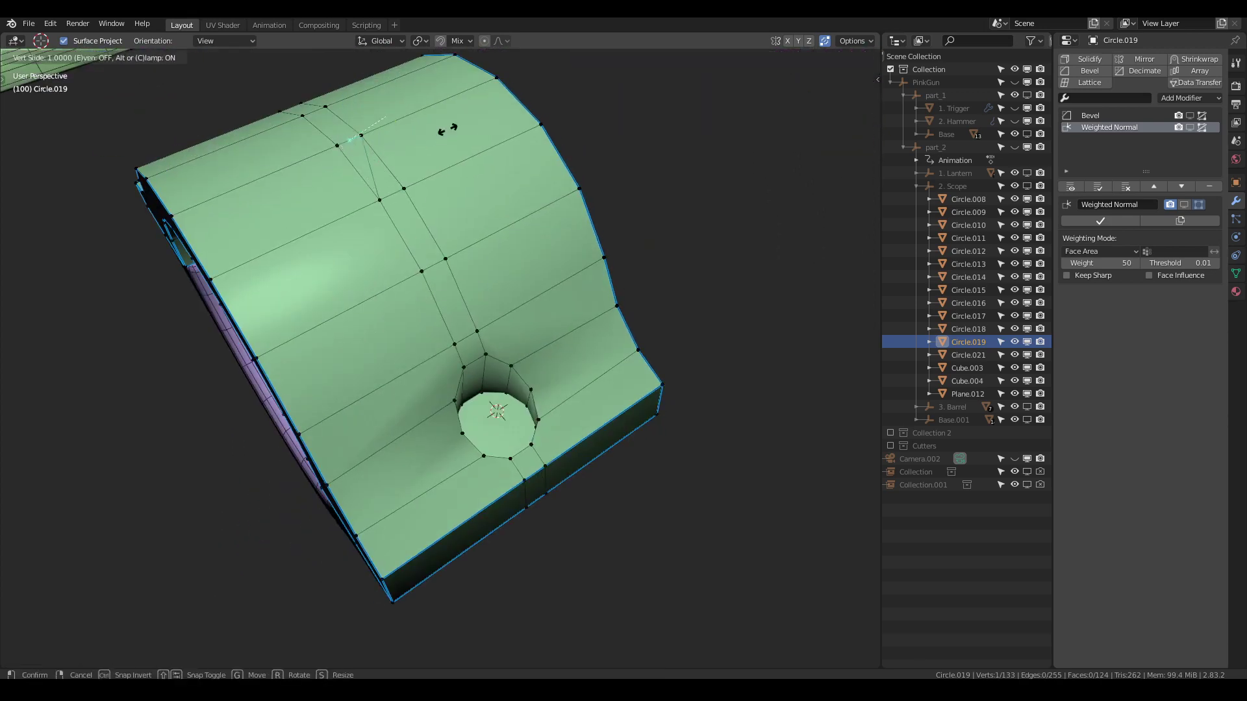
Dissolve the stray edges, join the bolt-hole vertices with J and symmetrize the cap along Y.
{"action": "left_click", "coordinate": [446, 130]}
{"action": "key", "text": "x"}
{"action": "left_click", "coordinate": [508, 174]}
{"action": "mouse_move", "coordinate": [507, 174]}
{"action": "middle_mouse_down"}
{"action": "mouse_move", "coordinate": [507, 351]}
{"action": "mouse_move", "coordinate": [545, 351]}
{"action": "mouse_move", "coordinate": [511, 391]}
{"action": "middle_mouse_up"}
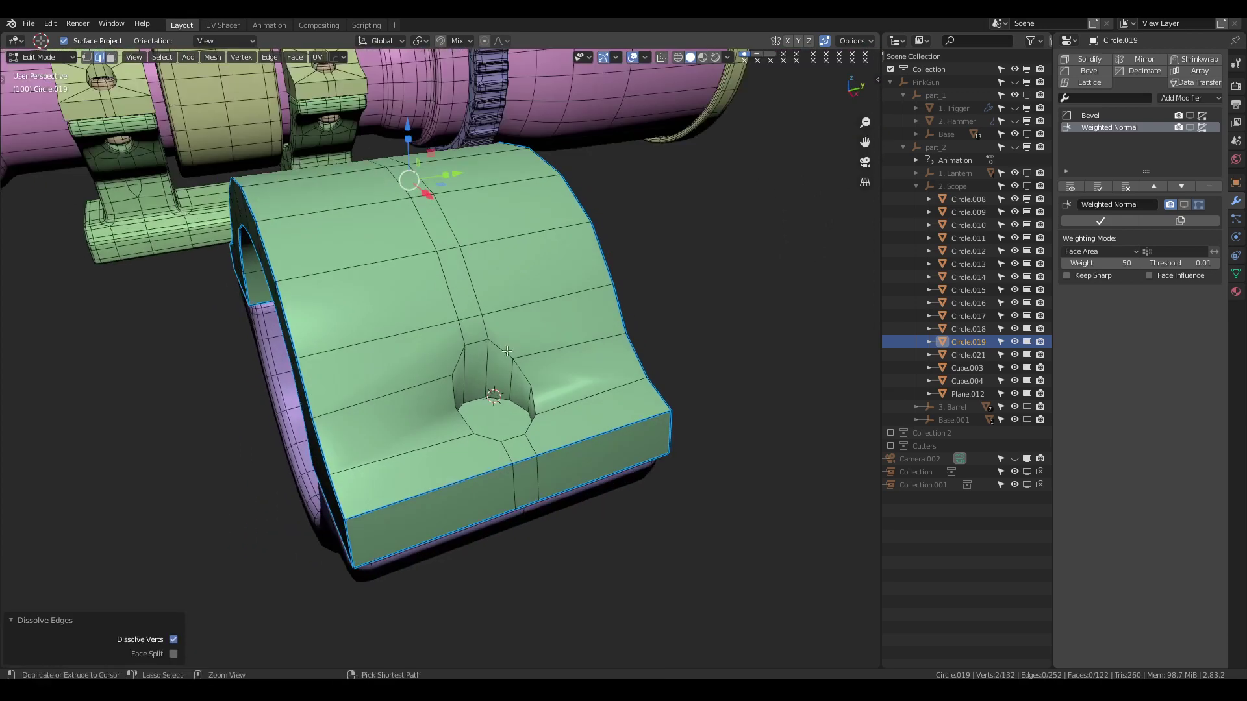
{"action": "key", "text": "1"}
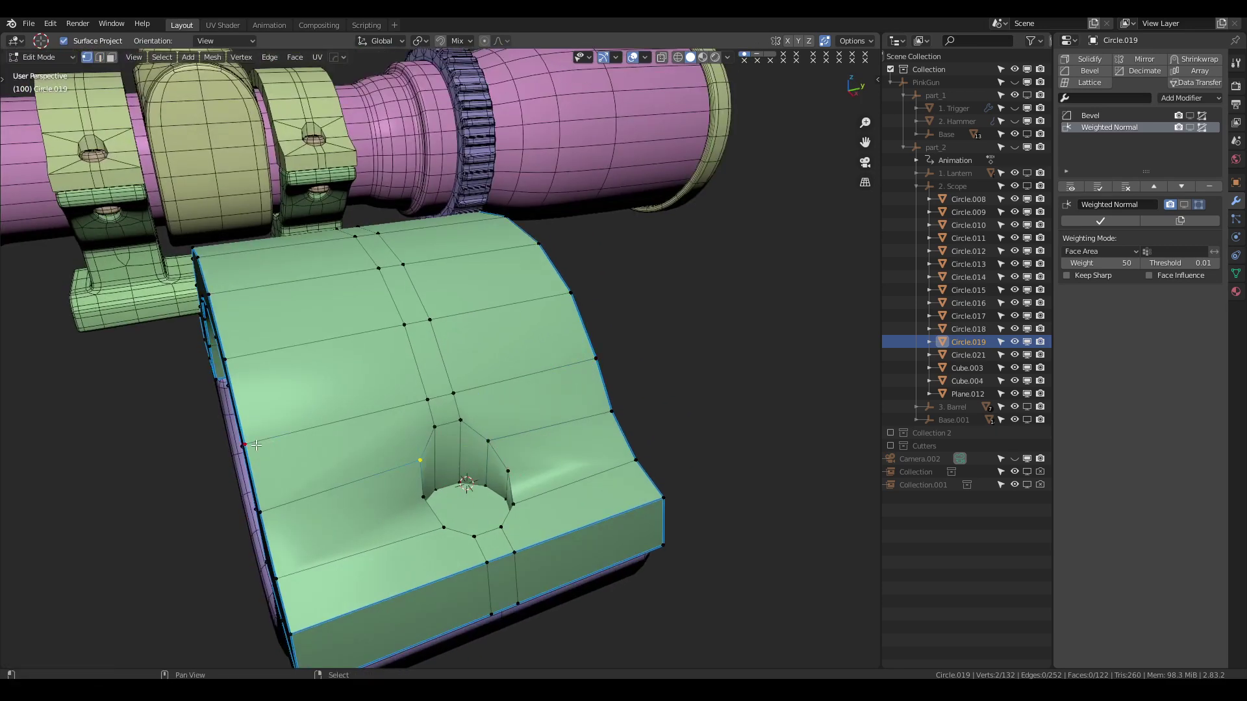
{"action": "key", "text": "j"}
{"action": "mouse_move", "coordinate": [256, 445]}
{"action": "middle_mouse_down"}
{"action": "mouse_move", "coordinate": [289, 434]}
{"action": "mouse_move", "coordinate": [232, 425]}
{"action": "mouse_move", "coordinate": [239, 448]}
{"action": "mouse_move", "coordinate": [299, 442]}
{"action": "mouse_move", "coordinate": [483, 466]}
{"action": "middle_mouse_up"}
{"action": "key", "text": "alt+x"}
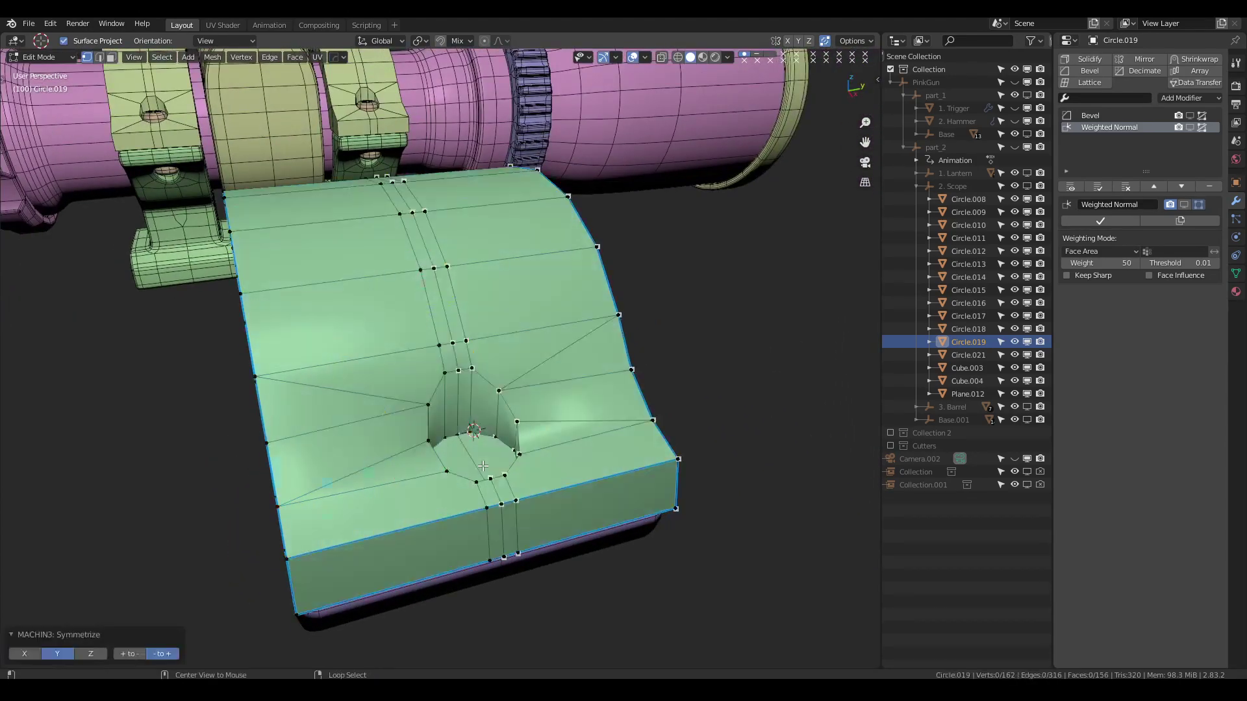
{"action": "key", "text": "Tab"}
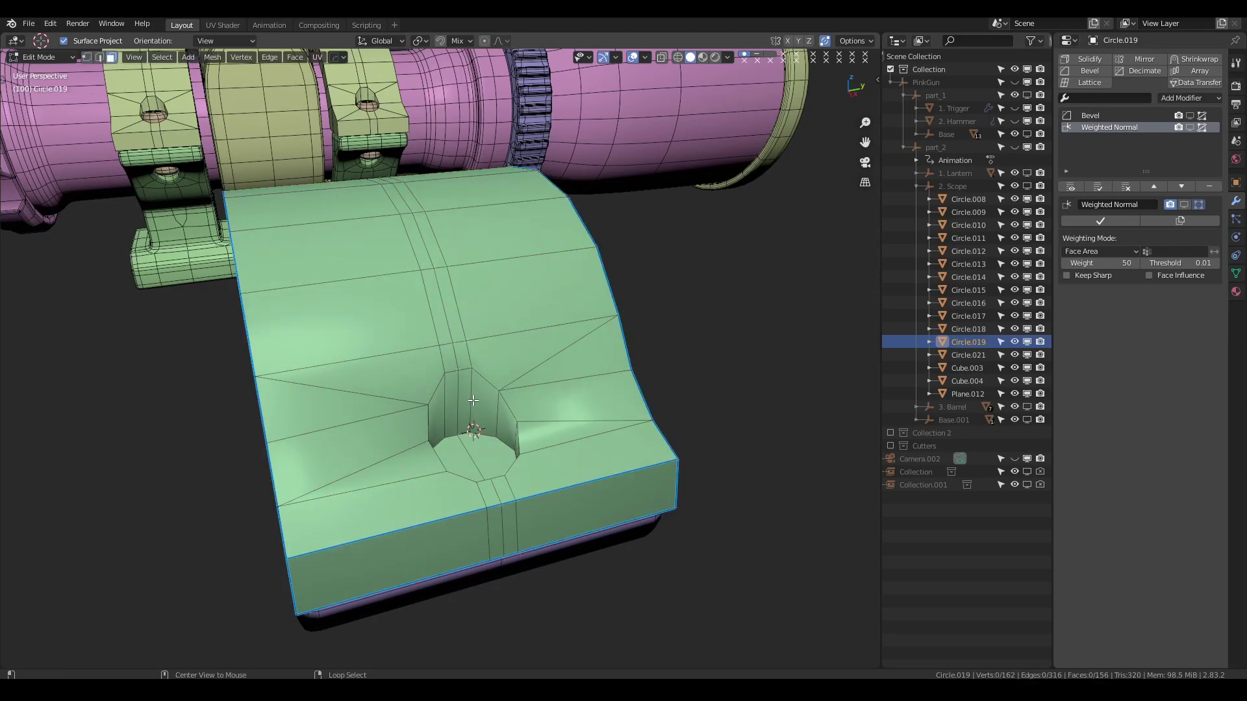
Lower the bolt hole's bottom faces along Z to deepen the hole.
{"action": "key", "text": "Tab"}
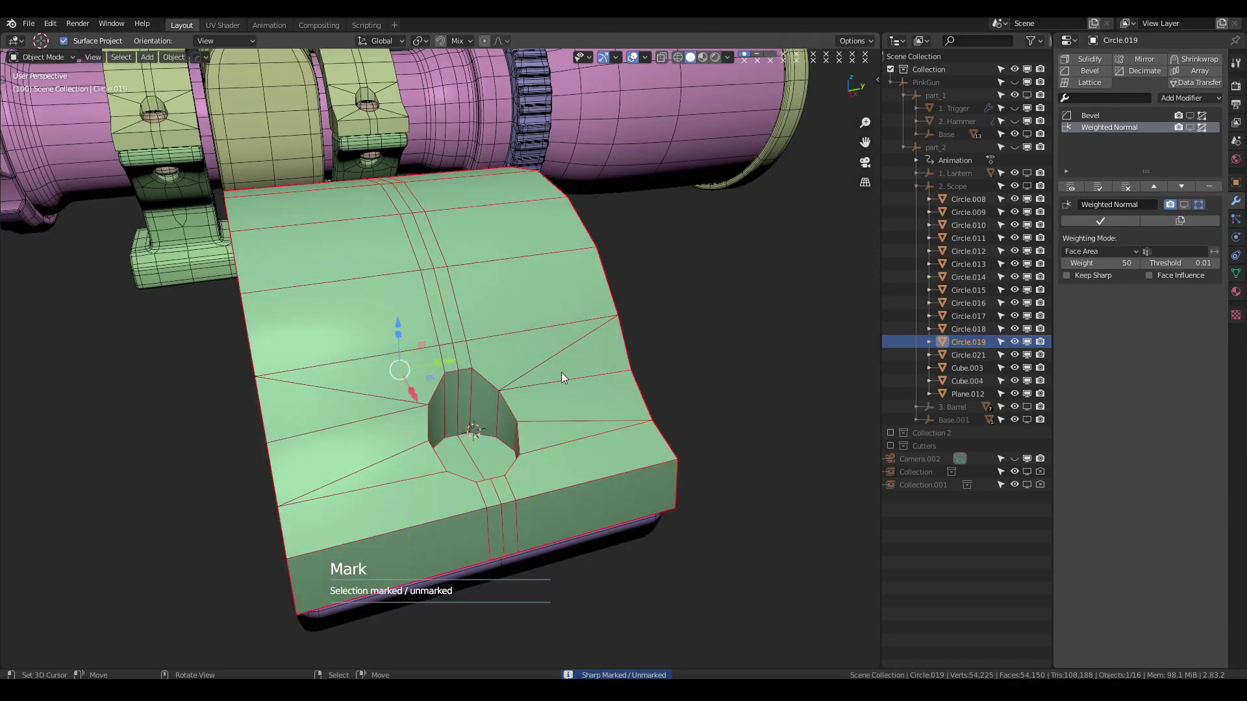
{"action": "middle_click_drag", "start_coordinate": [561, 372], "coordinate": [548, 353]}
{"action": "key", "text": "Tab"}
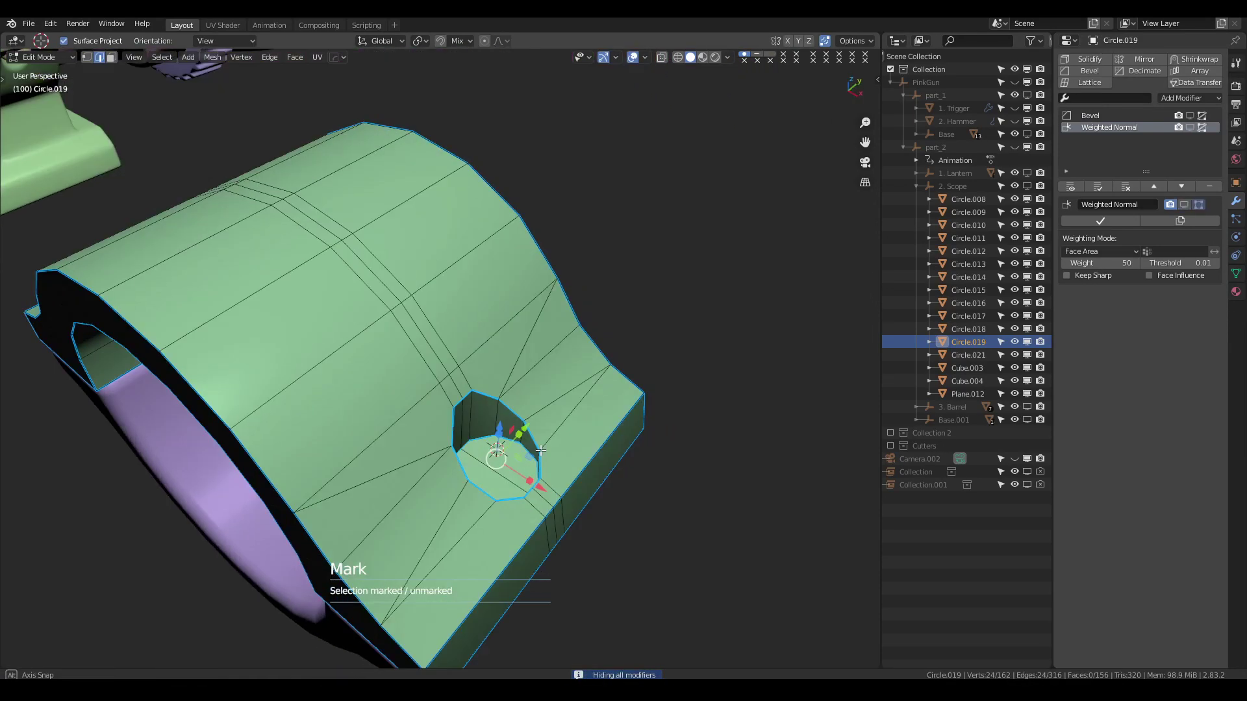
{"action": "mouse_move", "coordinate": [531, 433]}
{"action": "middle_mouse_down"}
{"action": "mouse_move", "coordinate": [531, 474]}
{"action": "mouse_move", "coordinate": [505, 415]}
{"action": "mouse_move", "coordinate": [570, 445]}
{"action": "mouse_move", "coordinate": [577, 502]}
{"action": "mouse_move", "coordinate": [611, 424]}
{"action": "middle_mouse_up"}
{"action": "scroll", "coordinate": [516, 487], "scroll_direction": "down", "scroll_amount": 5}
{"action": "key", "text": "shift+z"}
{"action": "key", "text": "g"}
{"action": "key", "text": "z"}
{"action": "left_click", "coordinate": [515, 446]}
{"action": "key", "text": "shift+z"}
{"action": "scroll", "coordinate": [578, 502], "scroll_direction": "up", "scroll_amount": 2}
{"action": "scroll", "coordinate": [591, 513], "scroll_direction": "up", "scroll_amount": 2}
Adjust the cap's bevel with HardOps, adding bevel weights to the bolt-hole edges.
{"action": "key", "text": "Tab"}
{"action": "key", "text": "q"}
{"action": "left_click", "coordinate": [673, 371]}
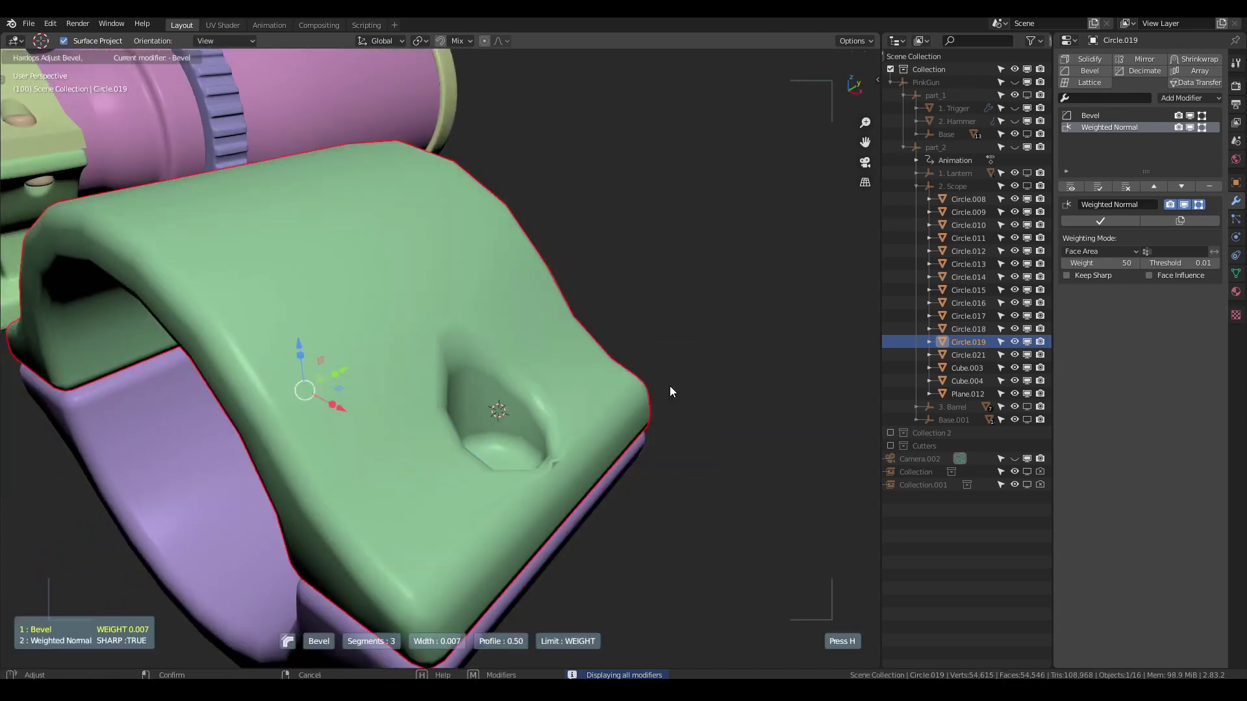
{"action": "left_click", "coordinate": [681, 398]}
{"action": "key", "text": "Tab"}
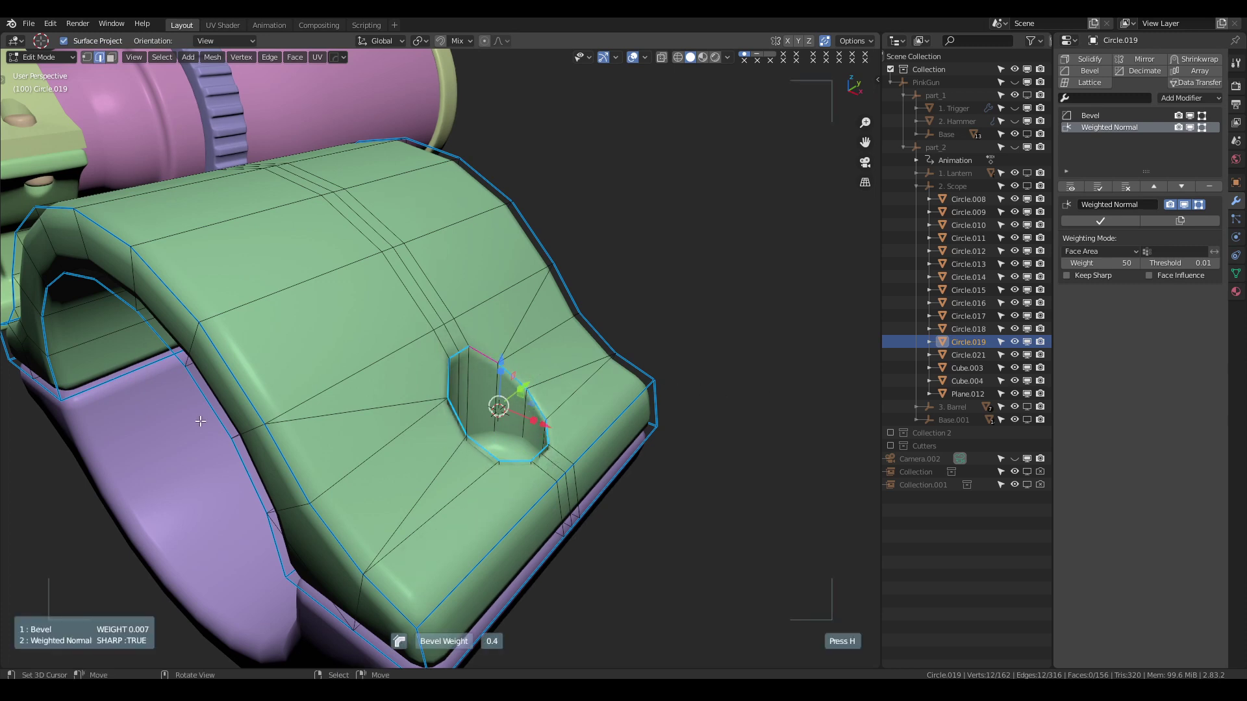
{"action": "scroll", "coordinate": [215, 419], "scroll_direction": "down", "scroll_amount": 3}
Give the cap a level 1 Subdivision modifier.
{"action": "key", "text": "Tab"}
{"action": "mouse_move", "coordinate": [500, 364]}
{"action": "middle_mouse_down"}
{"action": "mouse_move", "coordinate": [424, 322]}
{"action": "mouse_move", "coordinate": [587, 350]}
{"action": "middle_mouse_up"}
{"action": "key", "text": "ctrl+1"}
Move the Subdivision modifier above Weighted Normal in the stack.
{"action": "scroll", "coordinate": [603, 351], "scroll_direction": "up", "scroll_amount": 2}
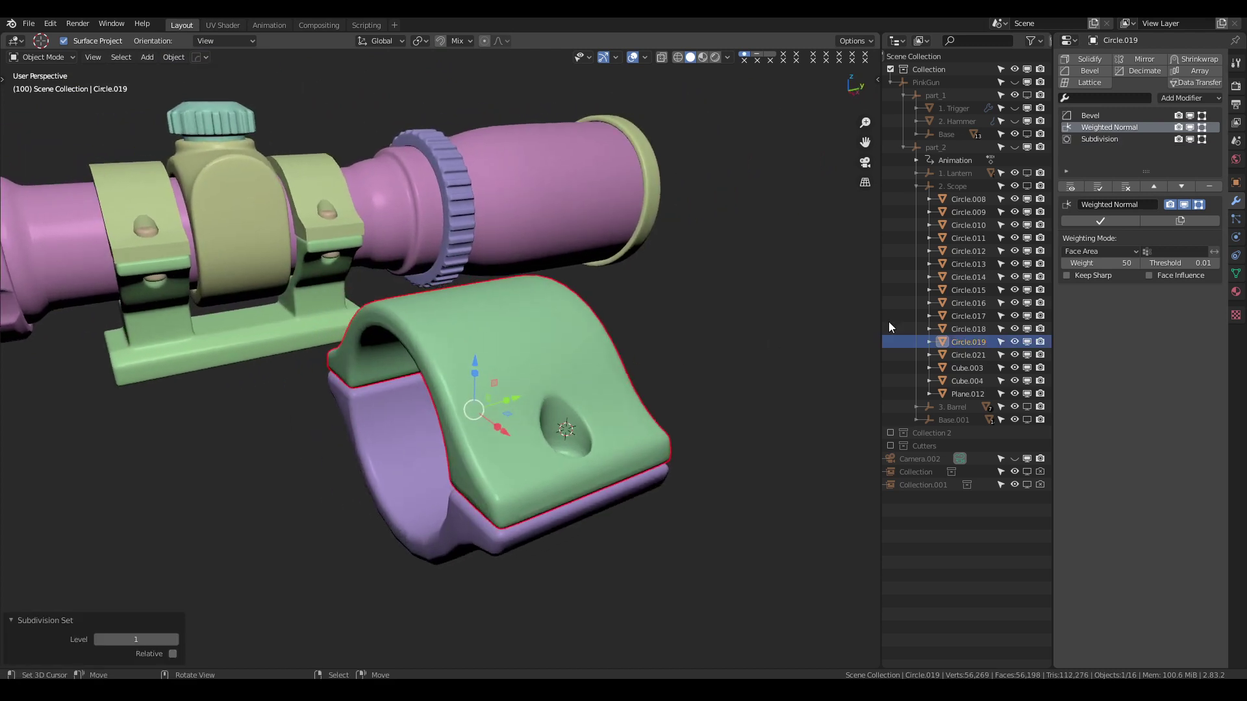
{"action": "left_click", "coordinate": [1117, 139]}
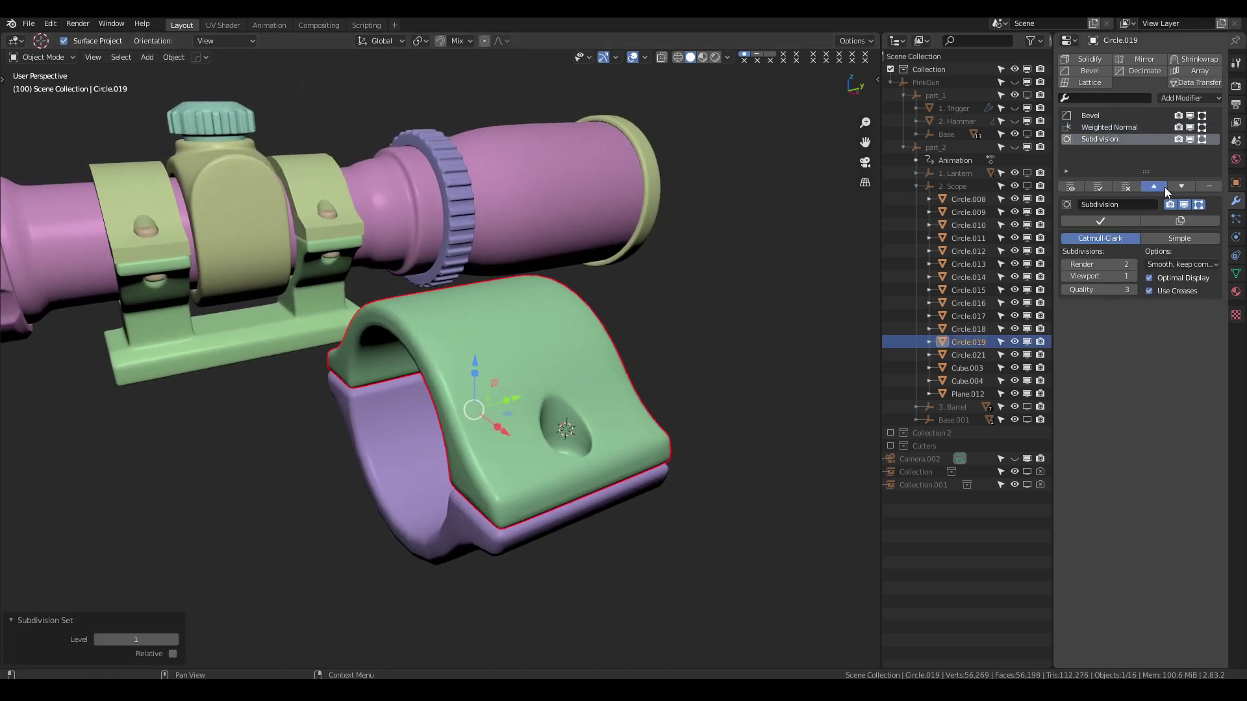
{"action": "left_click", "coordinate": [1164, 187]}
Delete the purple lower clamp half, Circle.021.
{"action": "middle_click_drag", "start_coordinate": [606, 322], "coordinate": [576, 328]}
{"action": "middle_click_drag", "start_coordinate": [593, 380], "coordinate": [487, 491]}
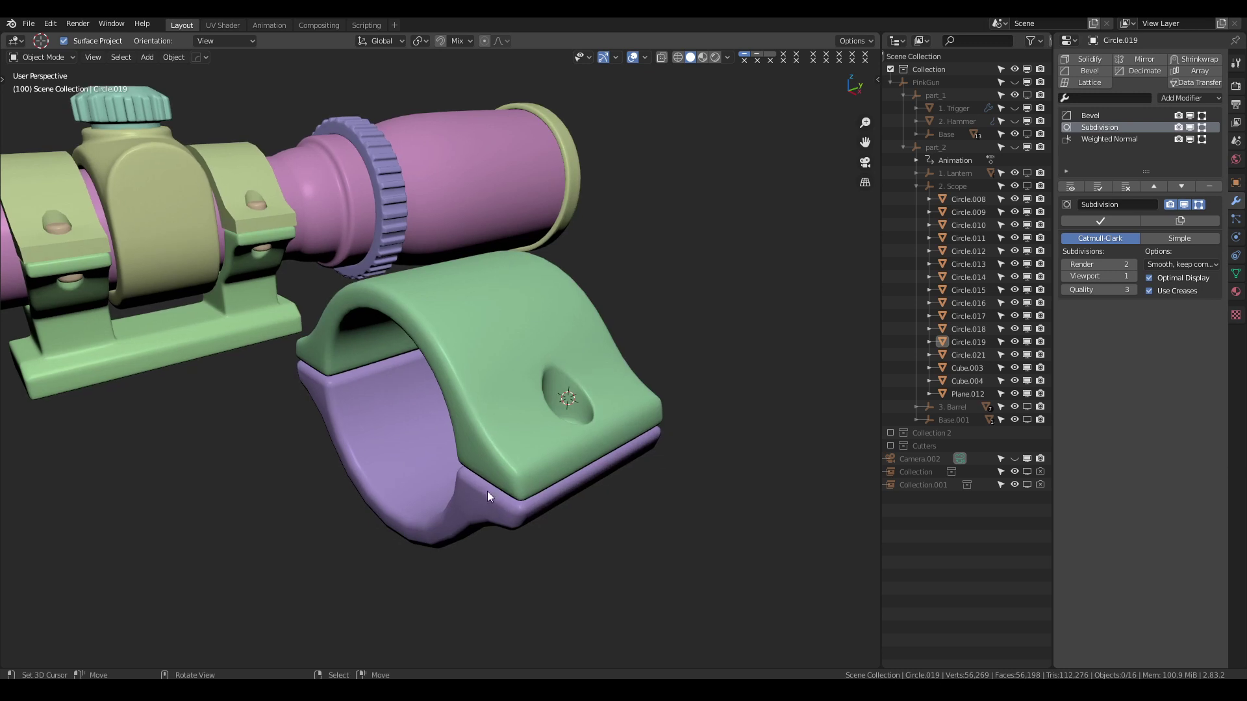
{"action": "left_click", "coordinate": [484, 492]}
{"action": "key", "text": "x"}
{"action": "left_click", "coordinate": [559, 339]}
Duplicate the green cap, flip it 180° around Y and symmetrize it as the new lower half.
{"action": "key", "text": "shift+d"}
{"action": "type", "text": "ry"}
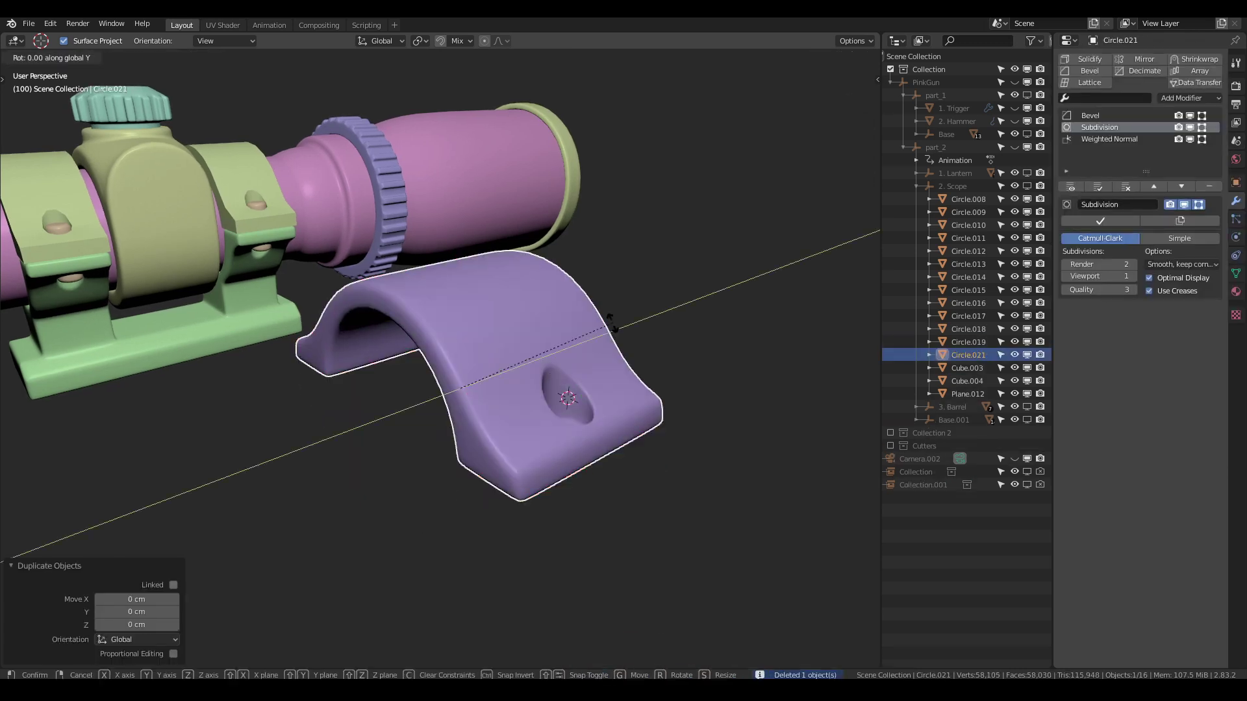
{"action": "type", "text": "180"}
{"action": "left_click", "coordinate": [612, 322]}
{"action": "mouse_move", "coordinate": [613, 330]}
{"action": "middle_mouse_down"}
{"action": "mouse_move", "coordinate": [520, 349]}
{"action": "mouse_move", "coordinate": [516, 310]}
{"action": "mouse_move", "coordinate": [535, 450]}
{"action": "mouse_move", "coordinate": [521, 422]}
{"action": "mouse_move", "coordinate": [548, 419]}
{"action": "mouse_move", "coordinate": [527, 348]}
{"action": "mouse_move", "coordinate": [550, 449]}
{"action": "middle_mouse_up"}
{"action": "left_click", "coordinate": [535, 451]}
{"action": "key", "text": "Tab"}
{"action": "key", "text": "alt+x"}
{"action": "key", "text": "Tab"}
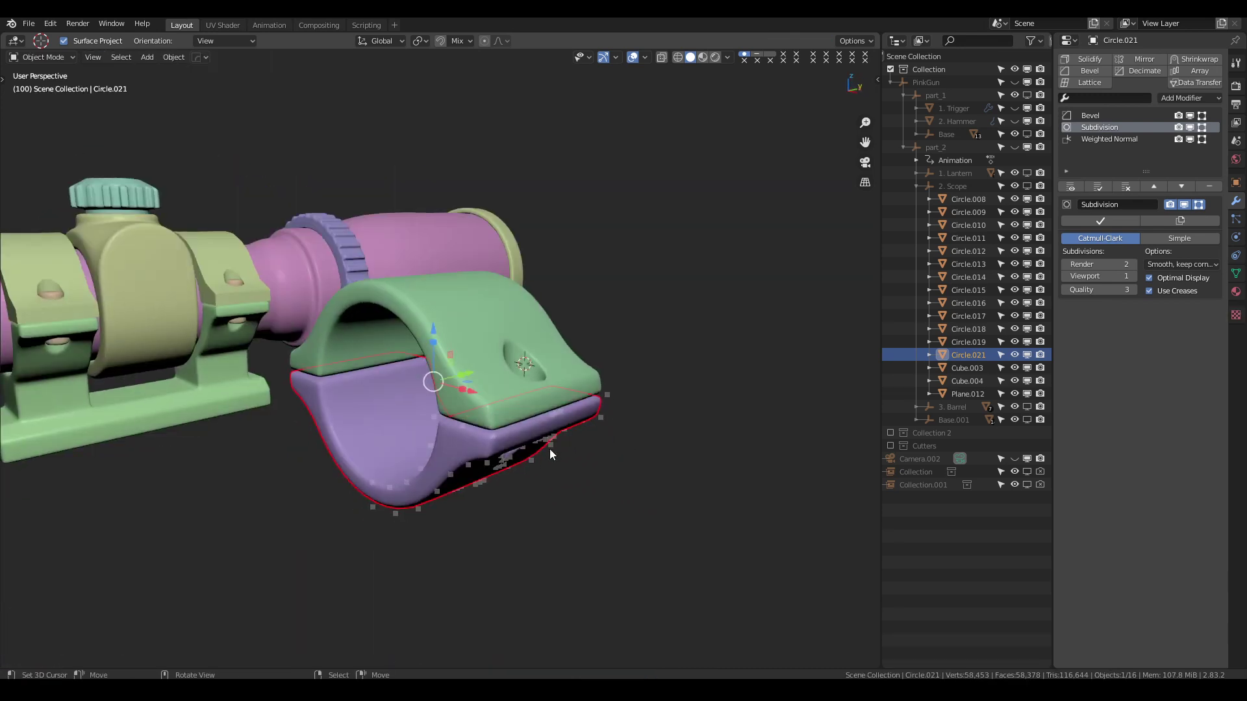
Inspect the green cap in local view, then select the base mount under the scope.
{"action": "left_click", "coordinate": [504, 344]}
{"action": "key", "text": "KP_Divide"}
{"action": "mouse_move", "coordinate": [539, 365]}
{"action": "middle_mouse_down"}
{"action": "mouse_move", "coordinate": [454, 360]}
{"action": "mouse_move", "coordinate": [586, 363]}
{"action": "middle_mouse_up"}
{"action": "key", "text": "KP_Divide"}
{"action": "mouse_move", "coordinate": [423, 331]}
{"action": "middle_mouse_down"}
{"action": "mouse_move", "coordinate": [544, 363]}
{"action": "mouse_move", "coordinate": [475, 349]}
{"action": "middle_mouse_up"}
{"action": "left_click", "coordinate": [370, 233]}
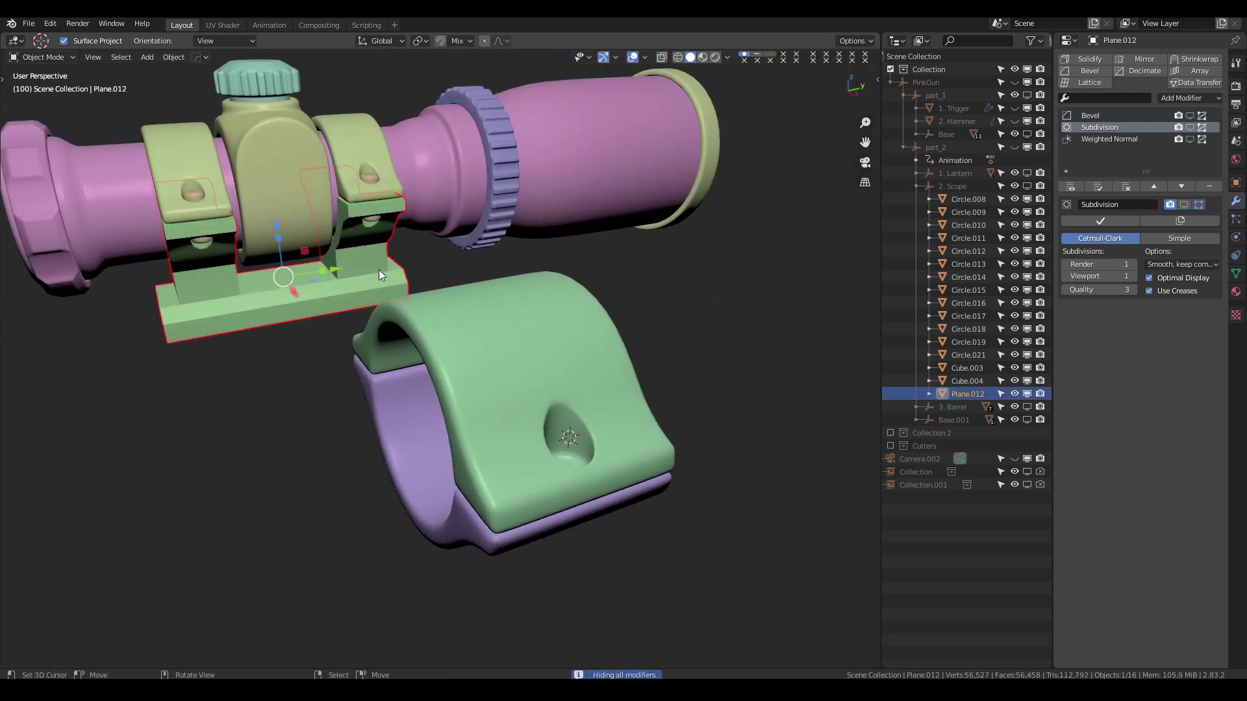
{"action": "key", "text": "shift+a"}
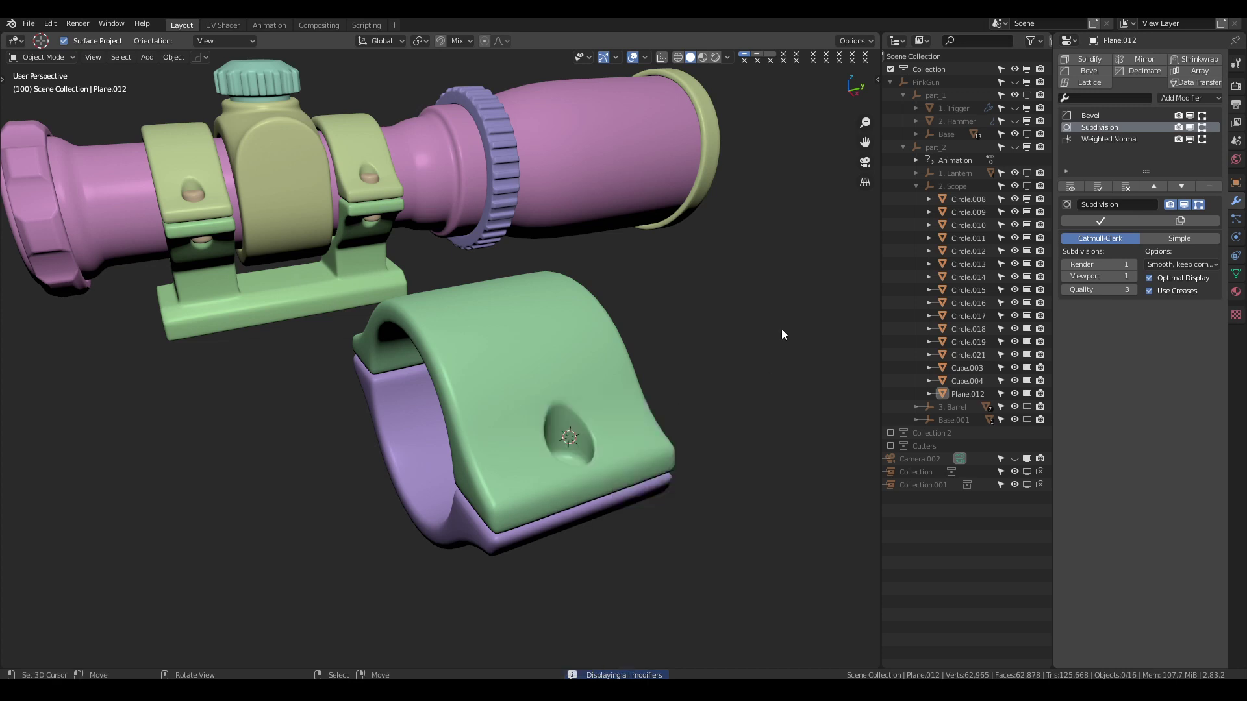
{"action": "middle_click_drag", "start_coordinate": [781, 328], "coordinate": [555, 366]}
{"action": "key", "text": "shift+a"}
Add a circle, scale it to fit the clamp's bolt hole in top view, and apply its scale.
{"action": "left_click", "coordinate": [629, 413]}
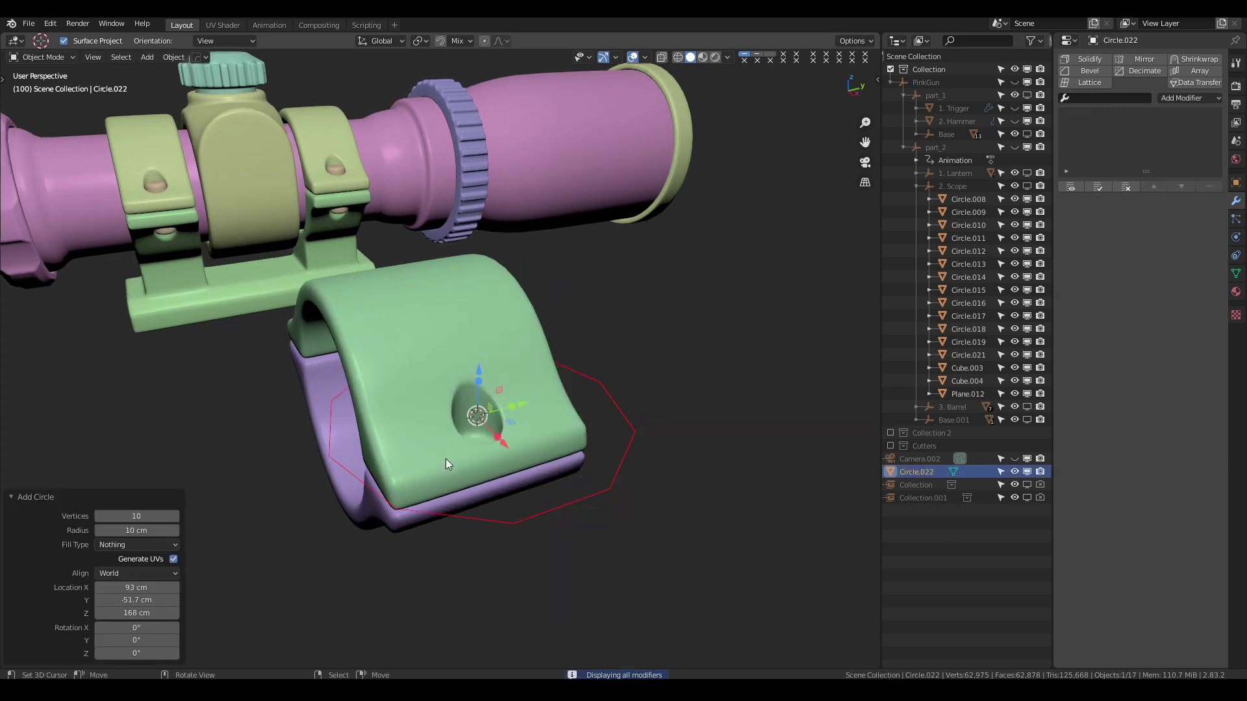
{"action": "key", "text": "s"}
{"action": "left_click", "coordinate": [544, 394]}
{"action": "scroll", "coordinate": [544, 394], "scroll_direction": "up", "scroll_amount": 5}
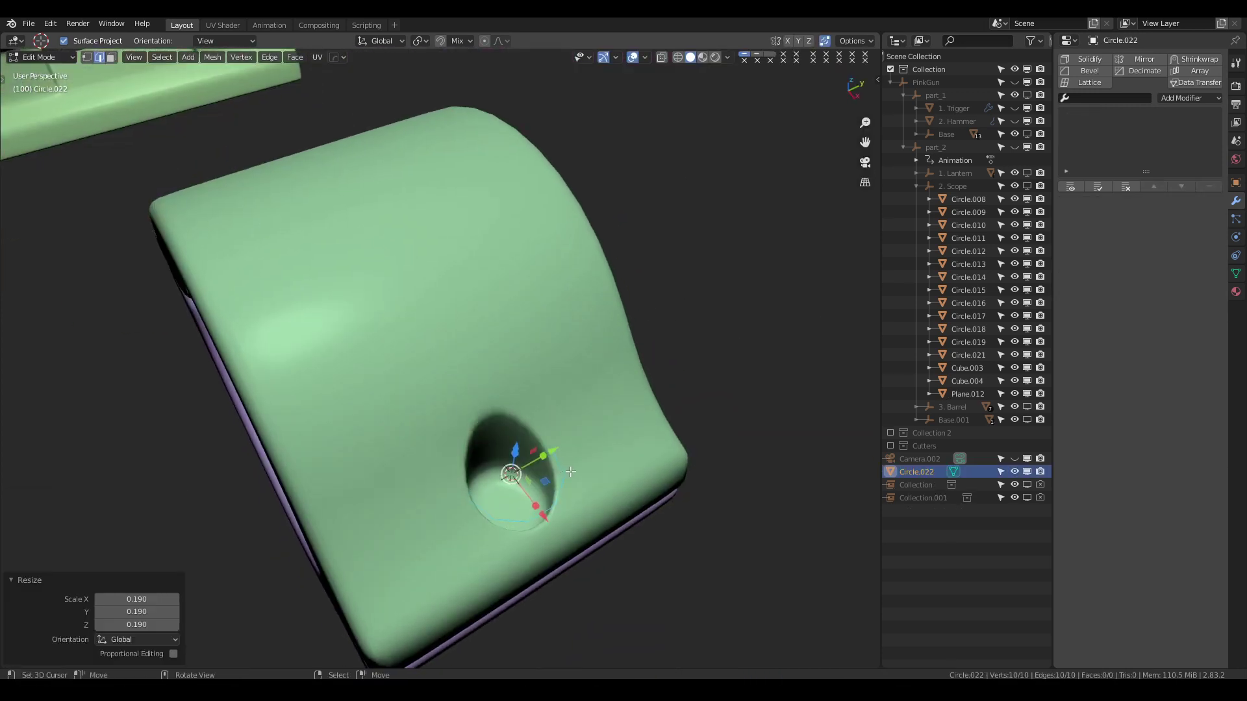
{"action": "middle_click_drag", "start_coordinate": [544, 394], "coordinate": [561, 405]}
{"action": "key", "text": "KP_7"}
{"action": "key", "text": "s"}
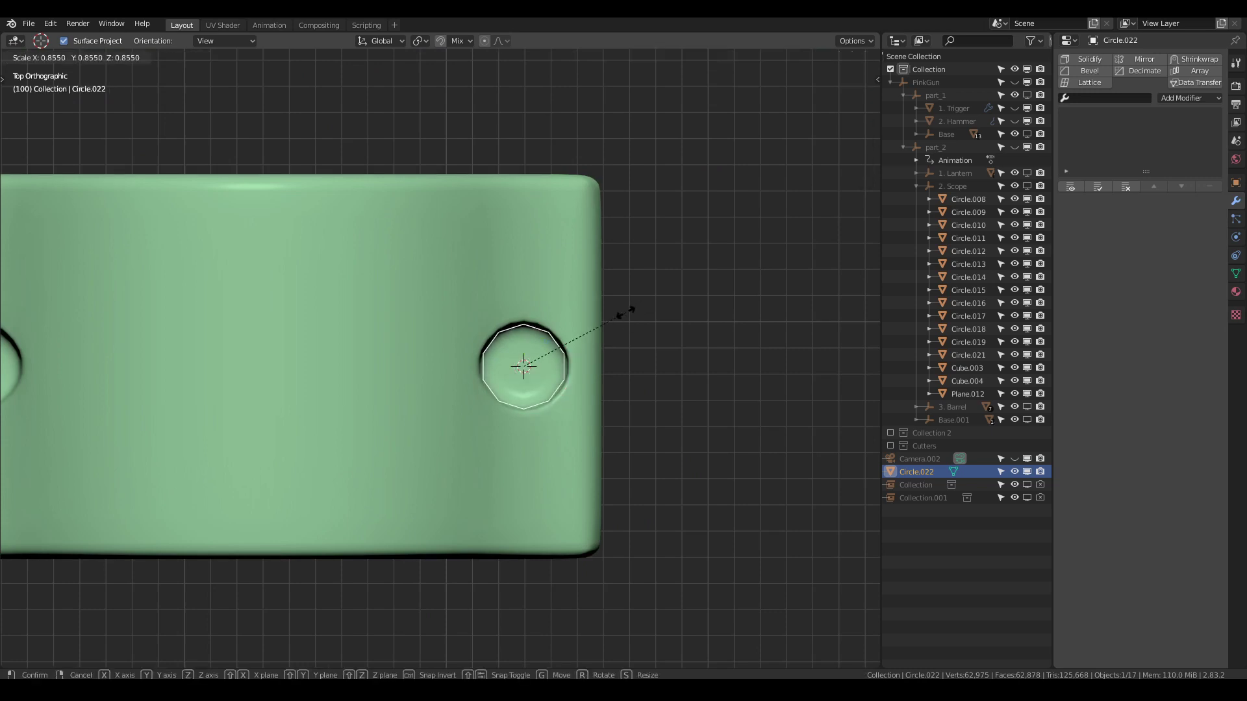
{"action": "left_click", "coordinate": [625, 314]}
{"action": "key", "text": "ctrl+a"}
{"action": "left_click", "coordinate": [621, 341]}
Lower the circle into the hole, extrude it upward into a short bolt, and cap its top.
{"action": "middle_click_drag", "start_coordinate": [621, 340], "coordinate": [517, 344]}
{"action": "key", "text": "Tab"}
{"action": "scroll", "coordinate": [545, 263], "scroll_direction": "down", "scroll_amount": 2}
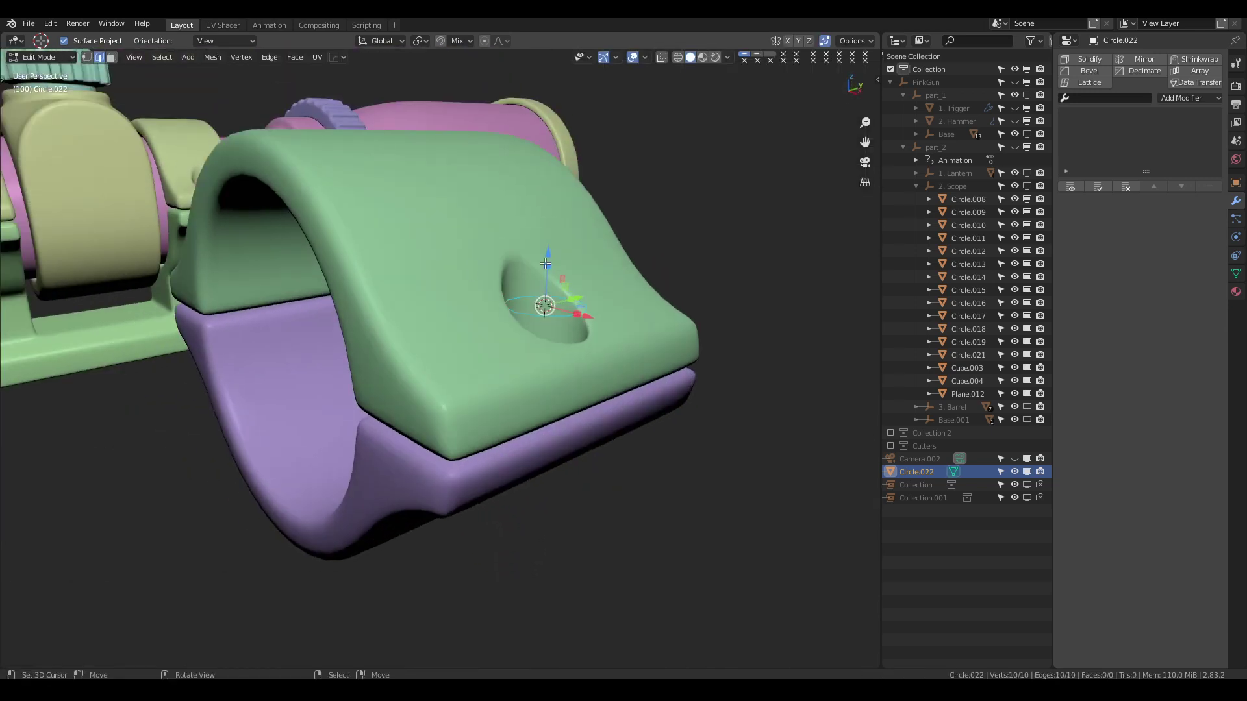
{"action": "left_click", "coordinate": [550, 300]}
{"action": "left_click", "coordinate": [548, 245]}
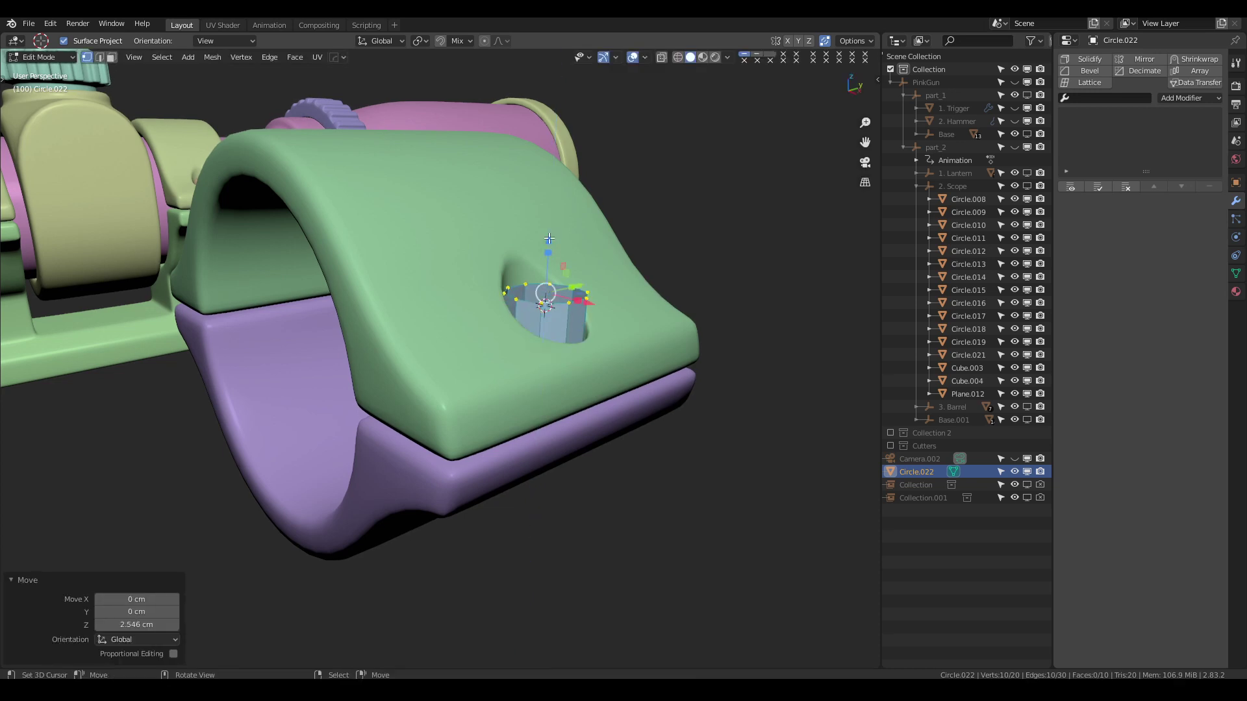
{"action": "key", "text": "f"}
{"action": "middle_click_drag", "start_coordinate": [548, 245], "coordinate": [509, 330], "text": "shift"}
{"action": "middle_click_drag", "start_coordinate": [641, 338], "coordinate": [494, 337]}
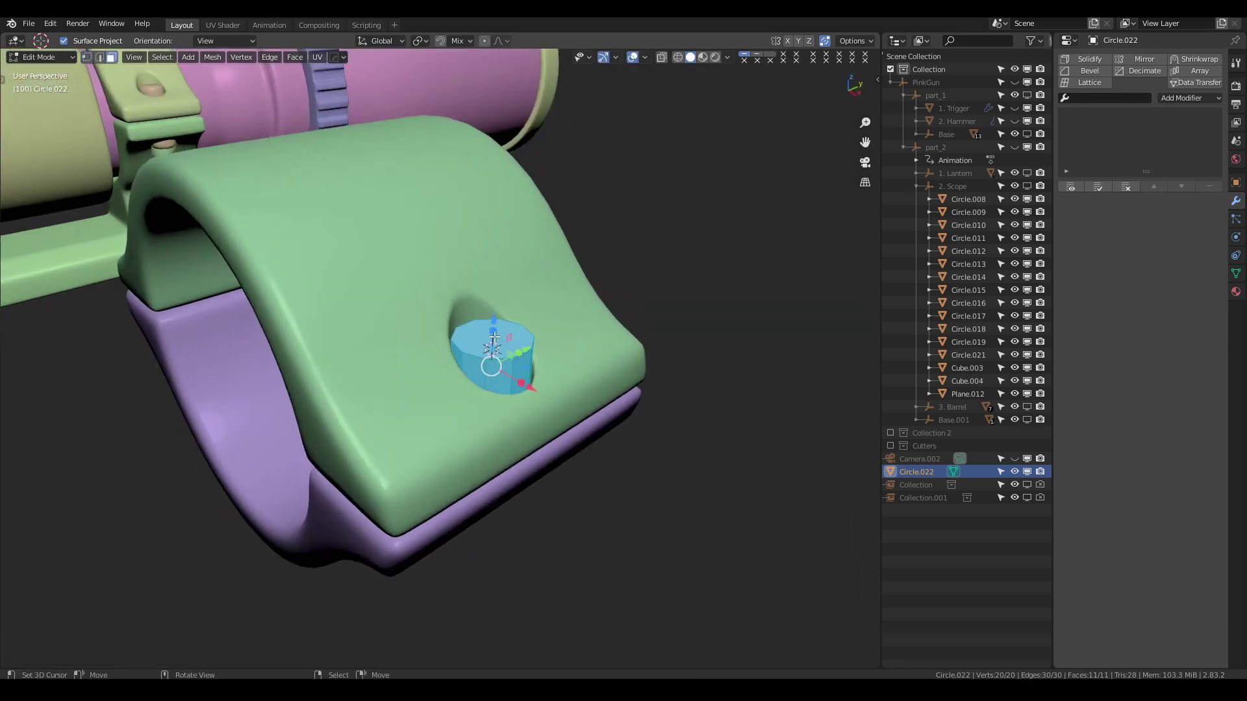
Sharpen the bolt's edges and add a bevel to it with HardOps.
{"action": "key", "text": "Tab"}
{"action": "key", "text": "q"}
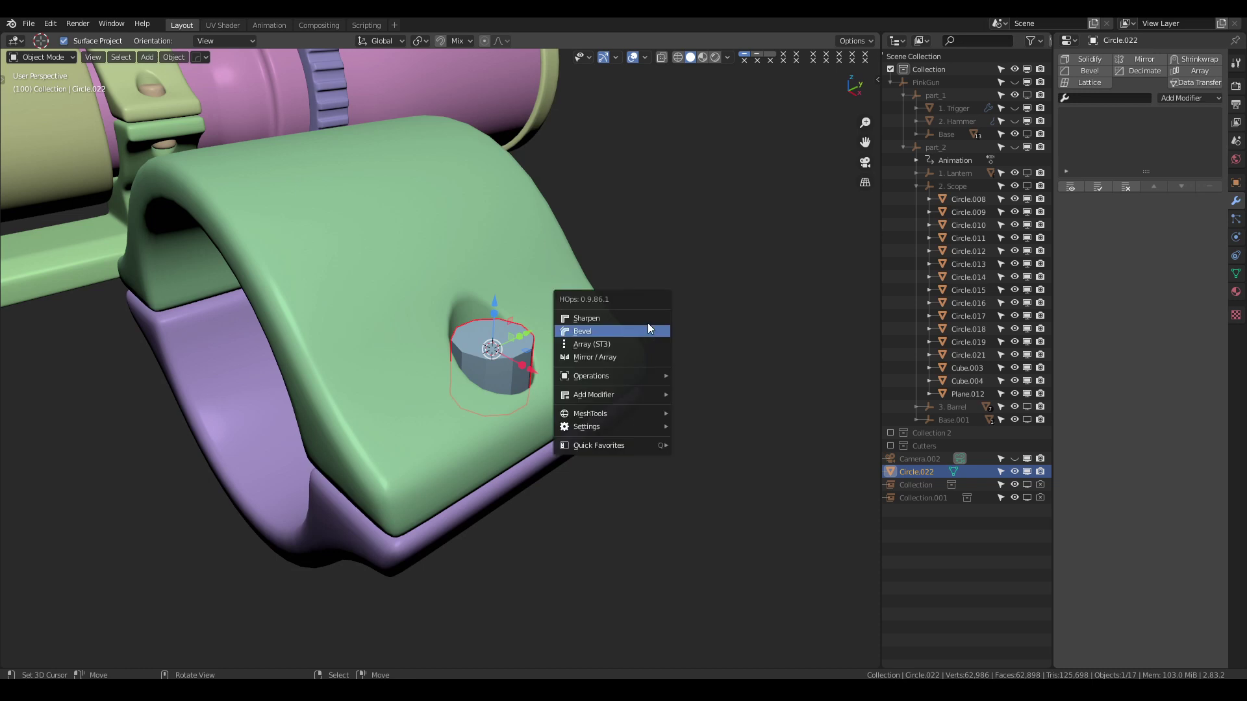
{"action": "left_click", "coordinate": [648, 322]}
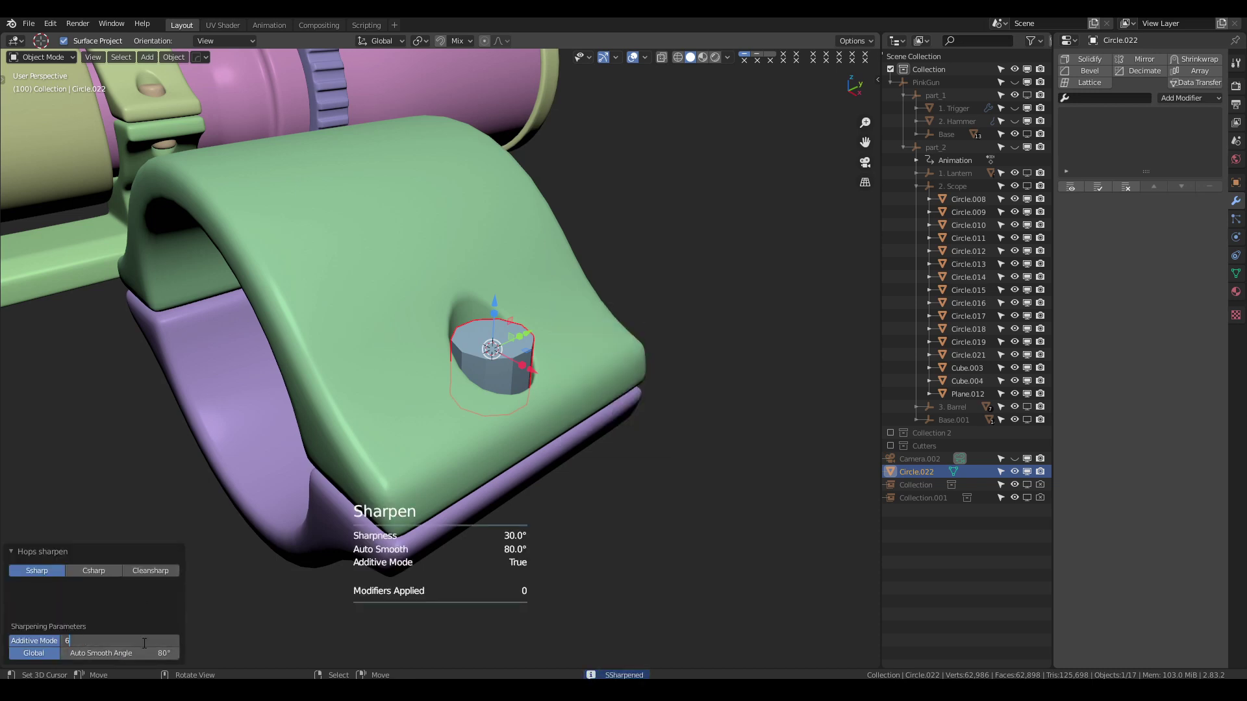
{"action": "key", "text": "q"}
{"action": "left_click", "coordinate": [652, 308]}
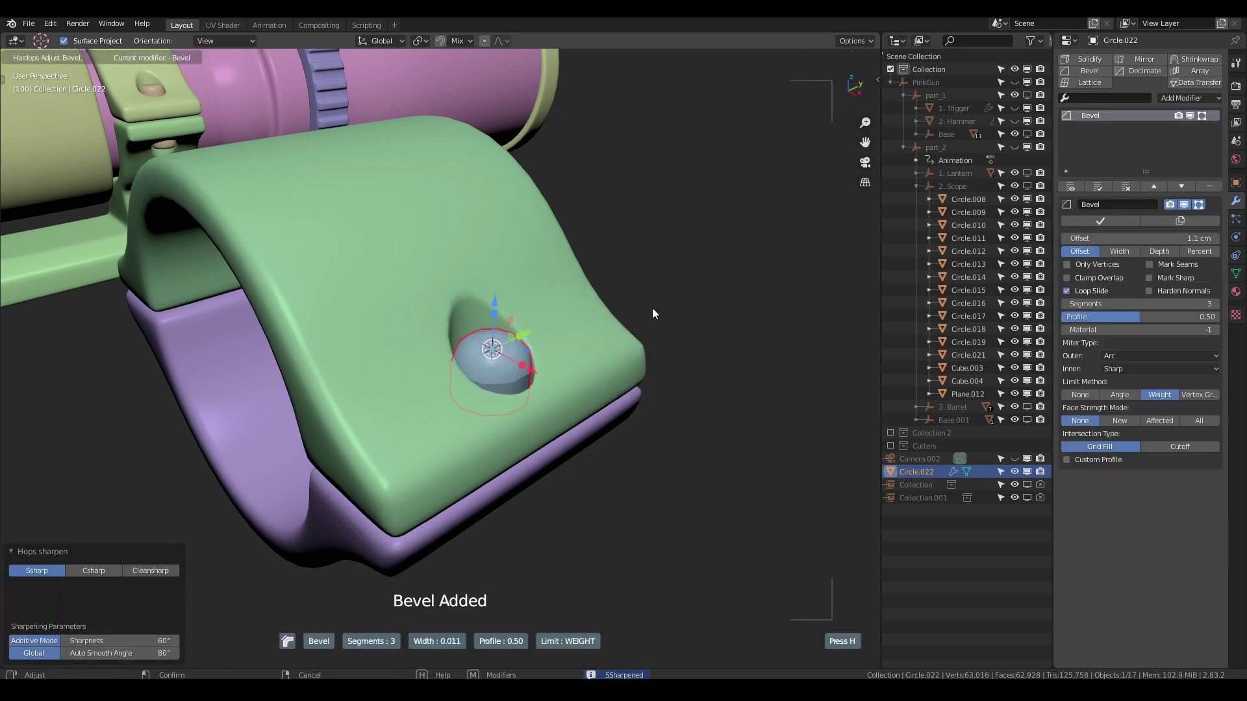
{"action": "left_click", "coordinate": [644, 313]}
{"action": "mouse_move", "coordinate": [611, 306]}
{"action": "middle_mouse_down"}
{"action": "mouse_move", "coordinate": [477, 320]}
{"action": "mouse_move", "coordinate": [434, 271]}
{"action": "middle_mouse_up"}
{"action": "left_click", "coordinate": [434, 271]}
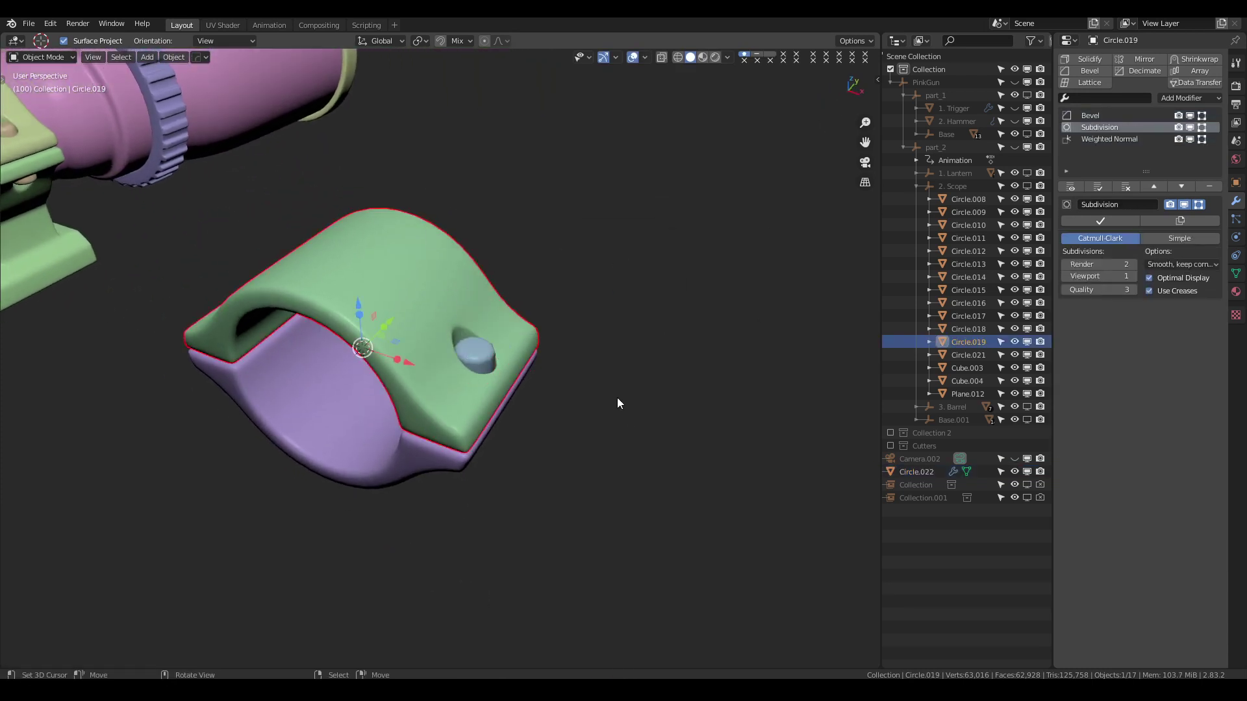
Symmetrize the bolt along Z so a matching end appears beneath the lower clamp half.
{"action": "middle_click_drag", "start_coordinate": [618, 398], "coordinate": [450, 352]}
{"action": "left_click", "coordinate": [457, 349]}
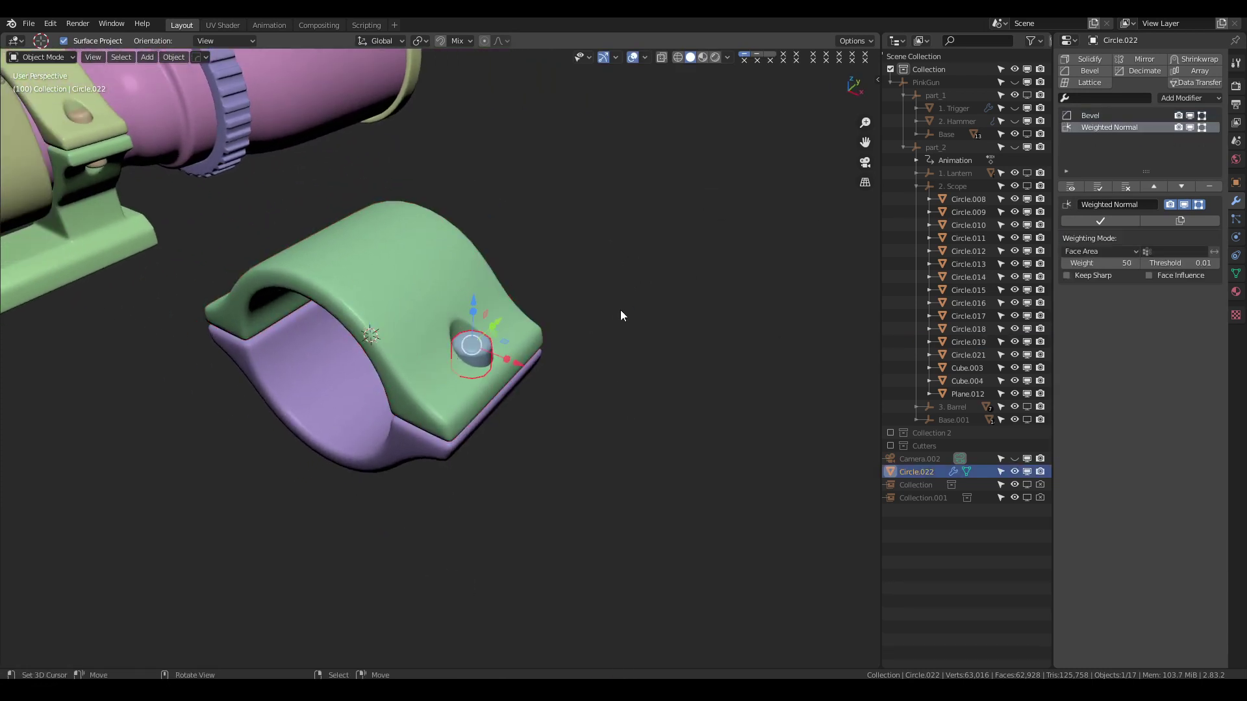
{"action": "key", "text": "Tab"}
{"action": "left_click", "coordinate": [696, 361]}
{"action": "mouse_move", "coordinate": [664, 360]}
{"action": "middle_mouse_down"}
{"action": "mouse_move", "coordinate": [592, 369]}
{"action": "mouse_move", "coordinate": [578, 310]}
{"action": "middle_mouse_up"}
{"action": "key", "text": "a"}
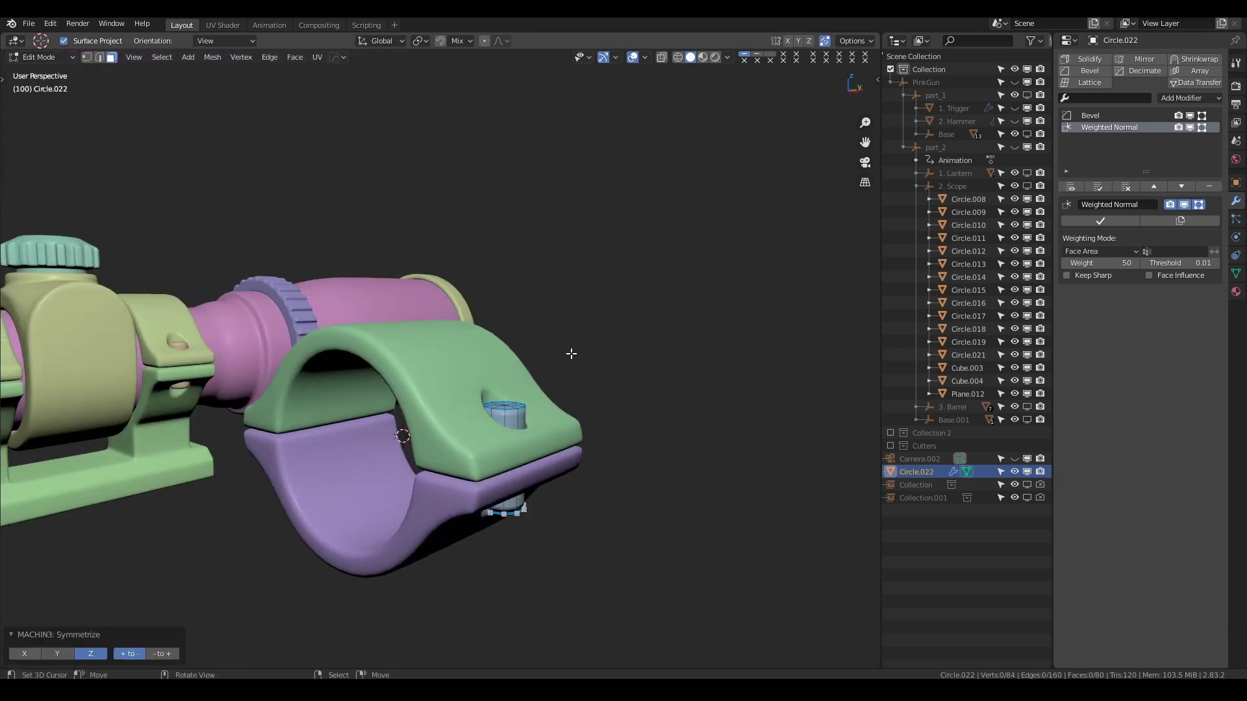
{"action": "key", "text": "Tab"}
{"action": "mouse_move", "coordinate": [571, 353]}
{"action": "middle_mouse_down"}
{"action": "mouse_move", "coordinate": [474, 431]}
{"action": "mouse_move", "coordinate": [535, 448]}
{"action": "mouse_move", "coordinate": [570, 437]}
{"action": "mouse_move", "coordinate": [592, 457]}
{"action": "middle_mouse_up"}
{"action": "key", "text": "alt+a"}
Set the viewport shading colour to Material for a plain grey display.
{"action": "scroll", "coordinate": [571, 437], "scroll_direction": "up", "scroll_amount": 2}
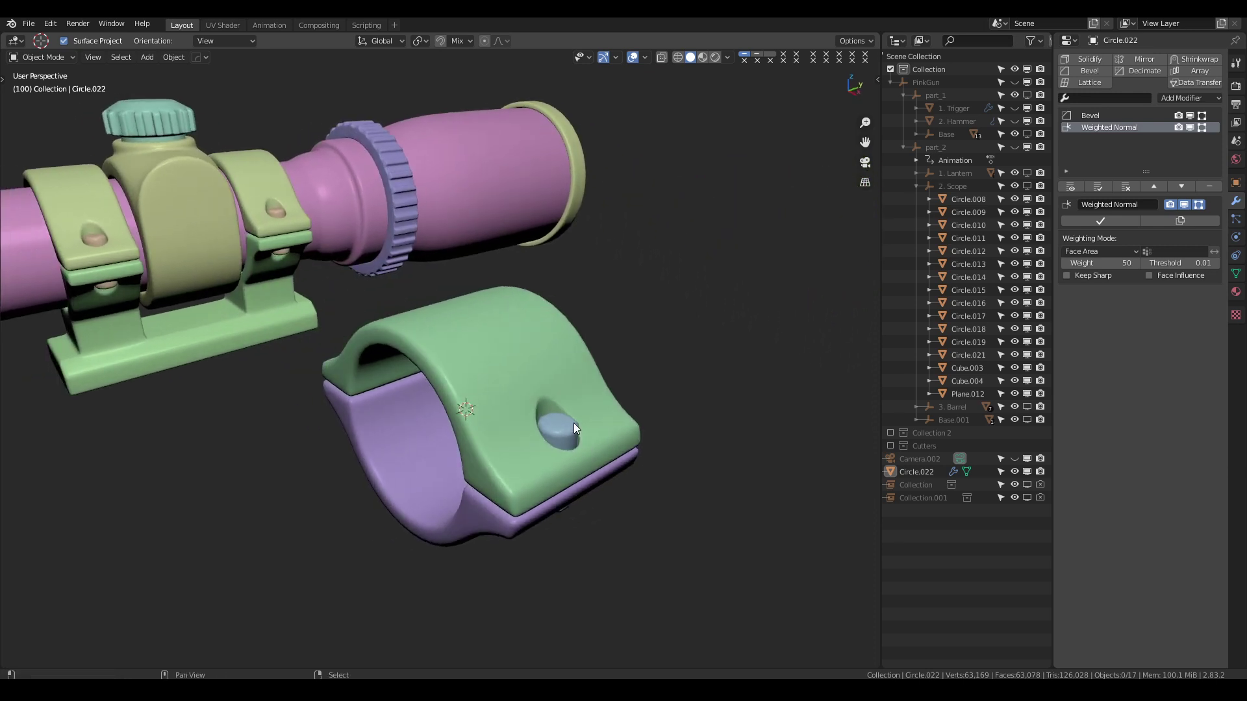
{"action": "key", "text": "shift+z"}
{"action": "key", "text": "shift+z"}
{"action": "key", "text": "alt+c"}
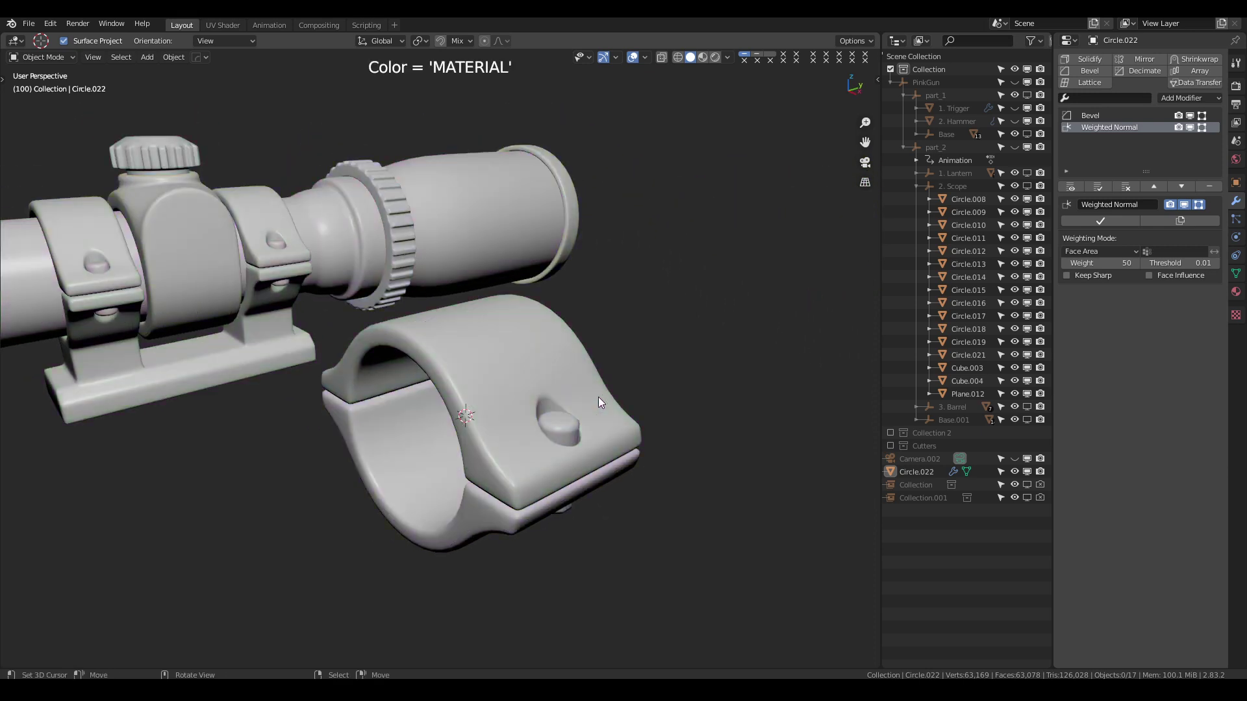
{"action": "key", "text": "alt+c"}
{"action": "key", "text": "alt+c"}
{"action": "left_click", "coordinate": [530, 403]}
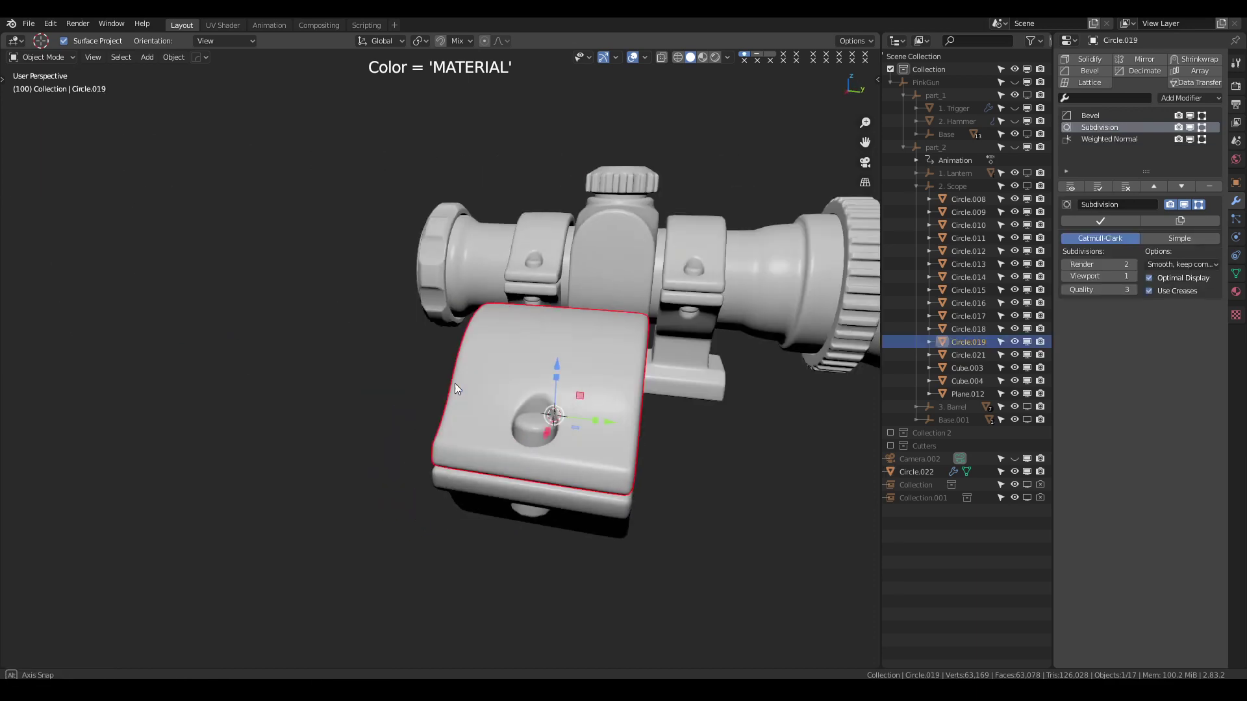